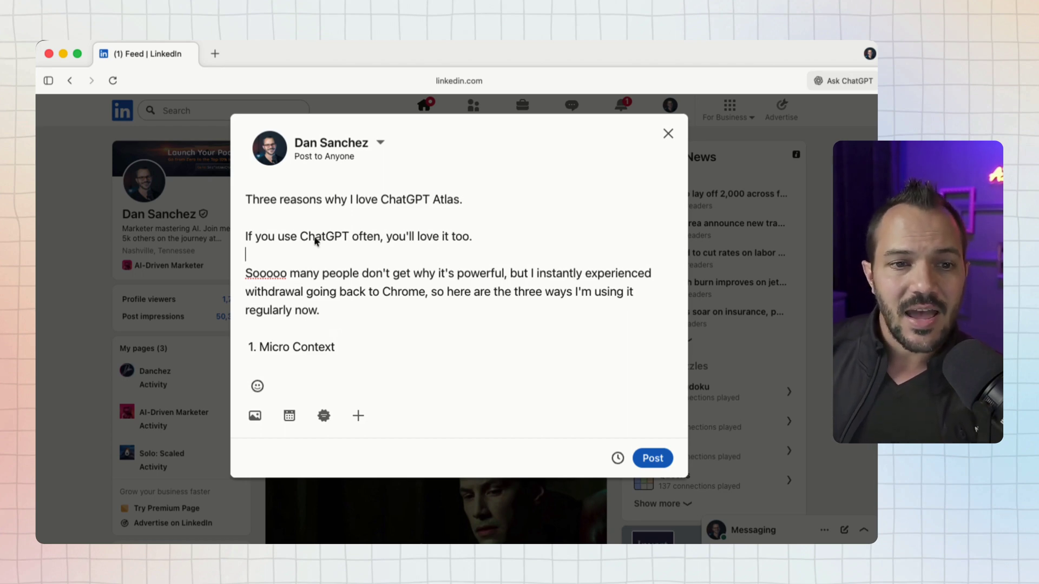
Highlight the first two lines of the LinkedIn post draft for ChatGPT to rework.
left_click_drag(247, 273, 348, 352)
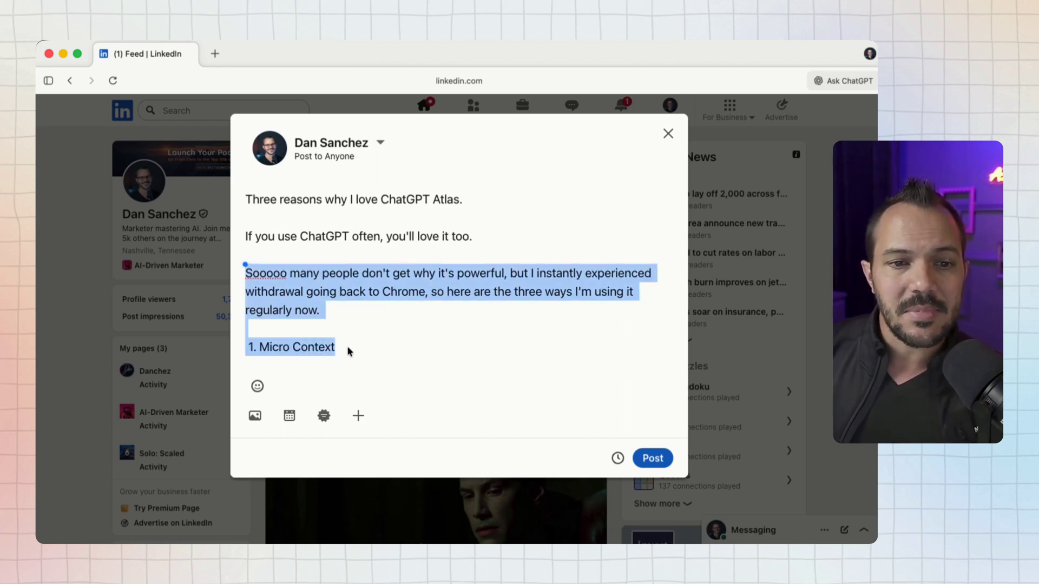
left_click(341, 271)
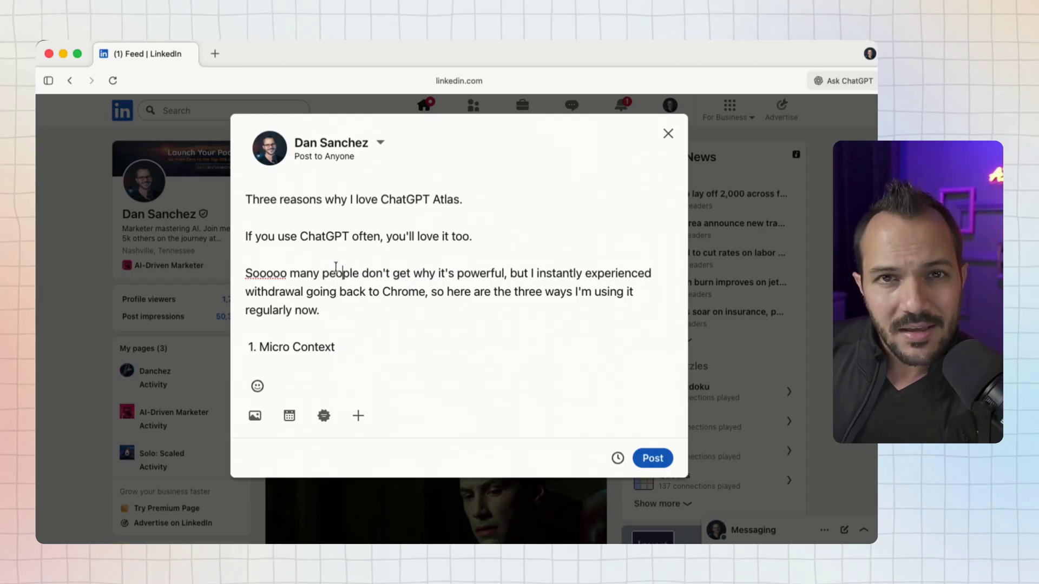
left_click_drag(475, 239, 260, 205)
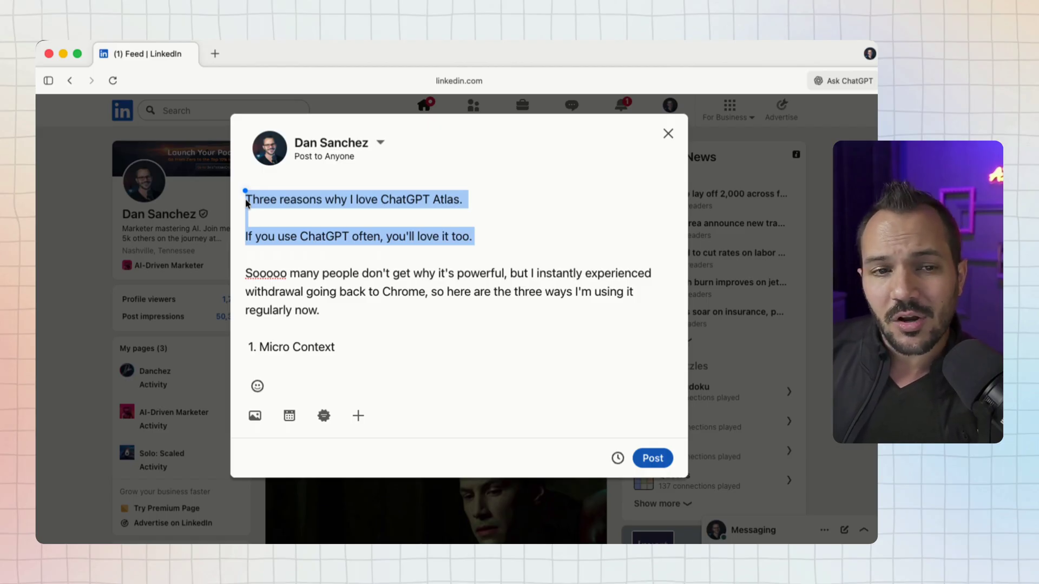
left_click_drag(476, 241, 250, 201)
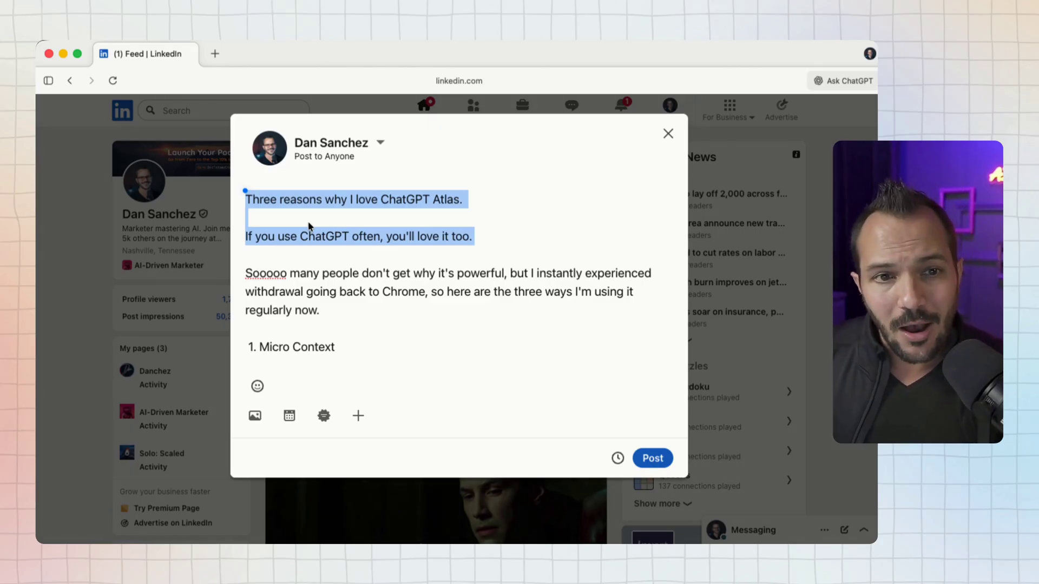
left_click(360, 240)
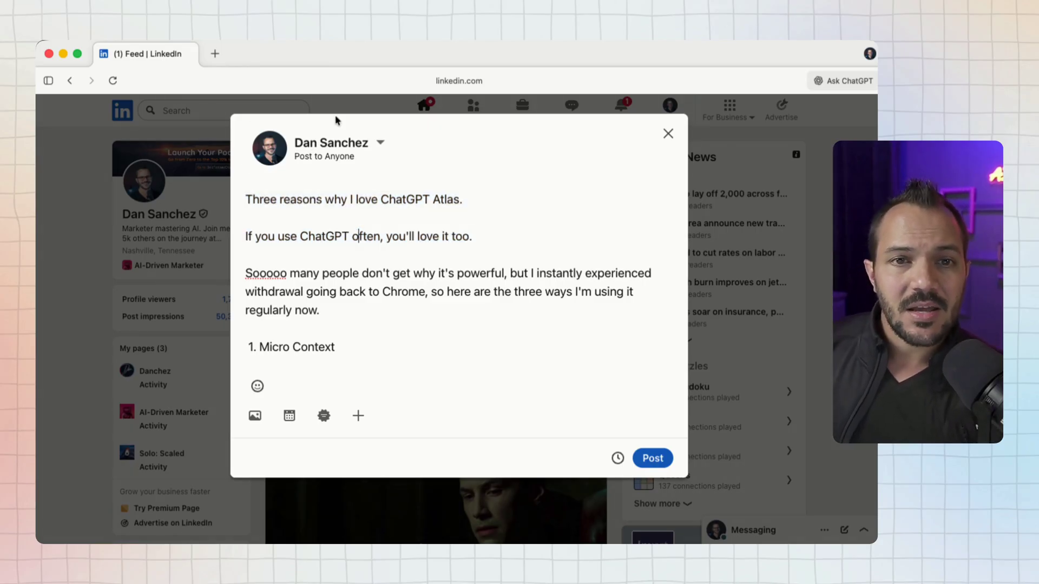
left_click_drag(475, 240, 243, 200)
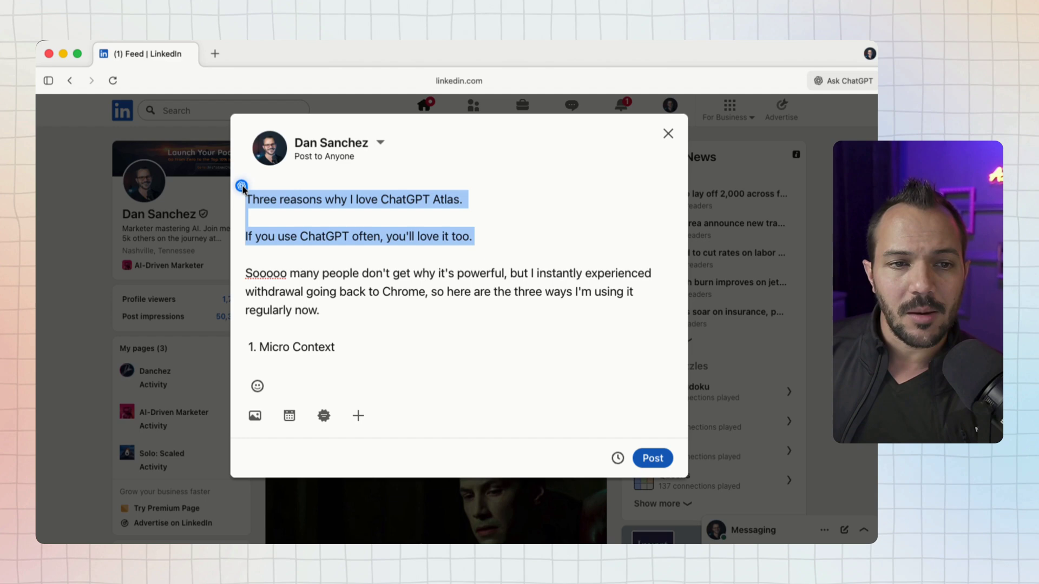
Ask the inline ChatGPT for stronger hook options for the selected opening lines.
left_click(241, 186)
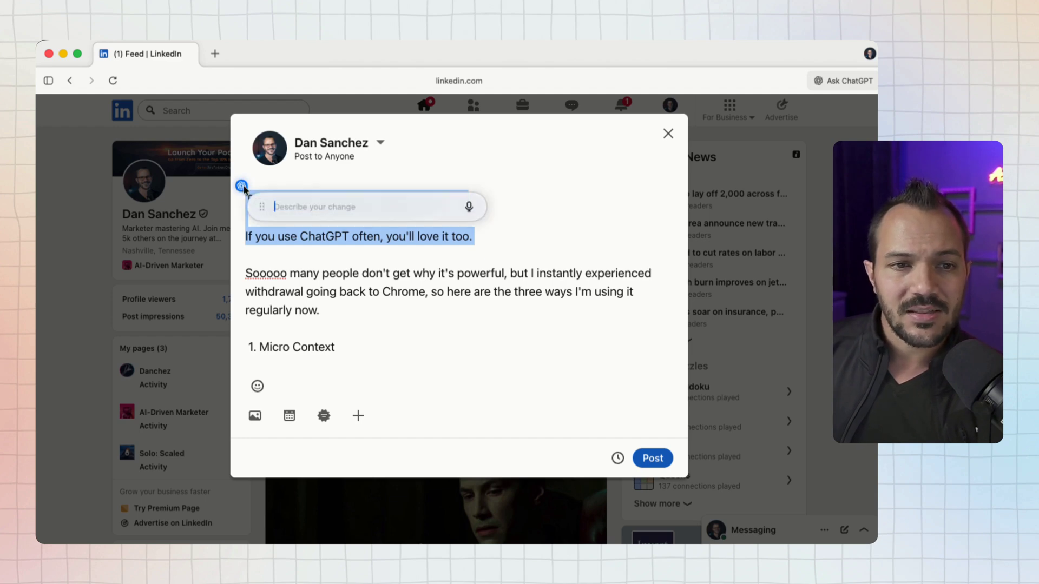
type("Can you help me turn this into a few options for a stronger hook?")
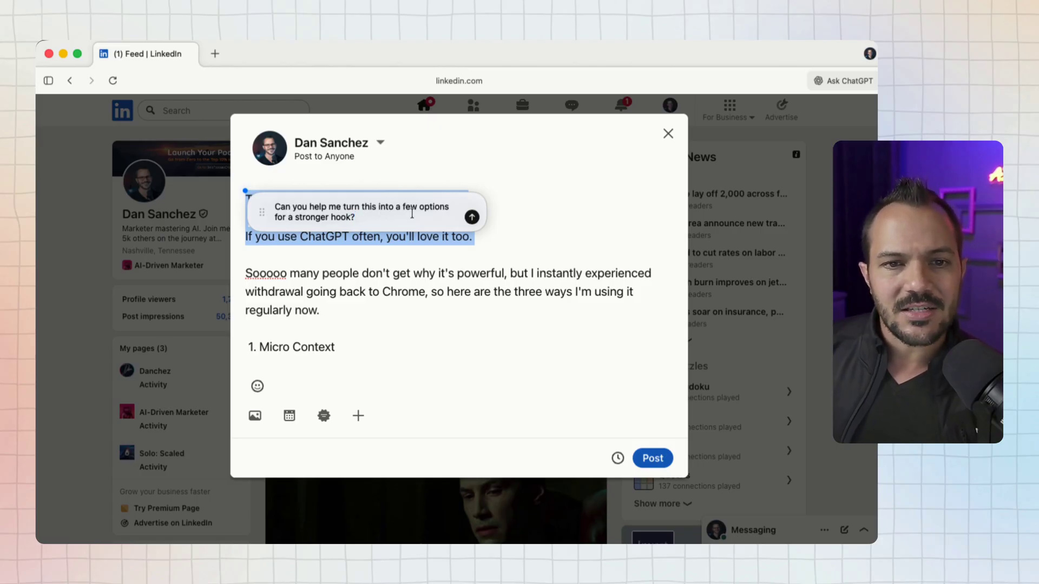
left_click(473, 217)
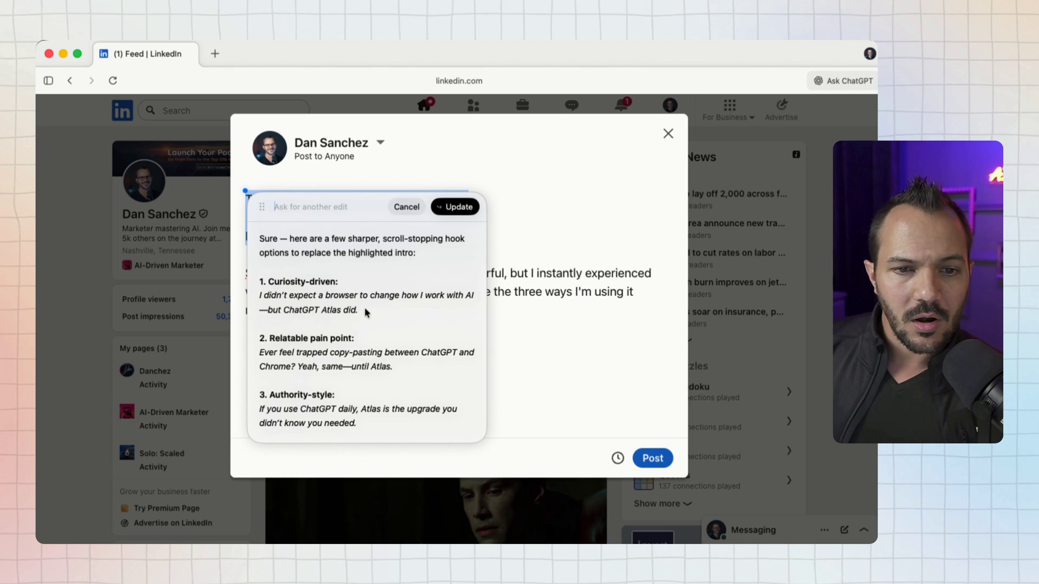
Insert the Authority-style hook 'If you use ChatGPT daily, Atlas is the upgrade you didn't know you needed.'.
left_click_drag(361, 313, 258, 302)
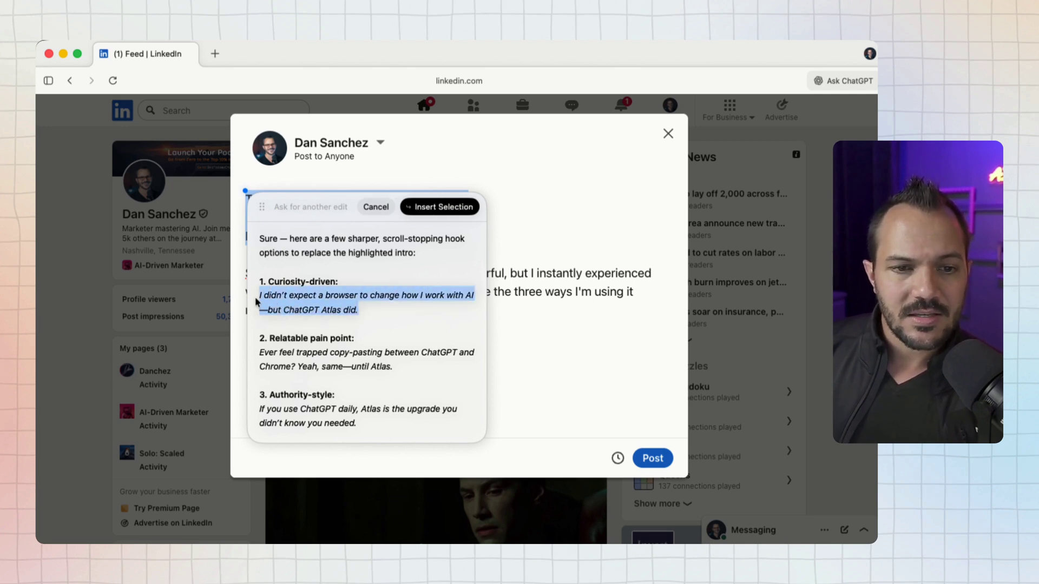
left_click(364, 354)
scroll(364, 353, "down", 2)
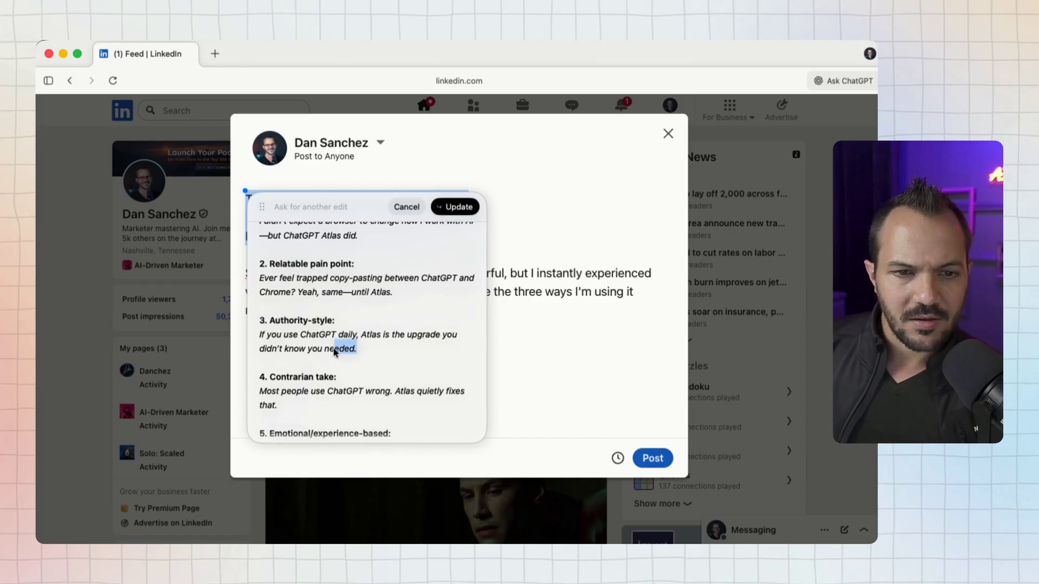
left_click_drag(335, 352, 267, 345)
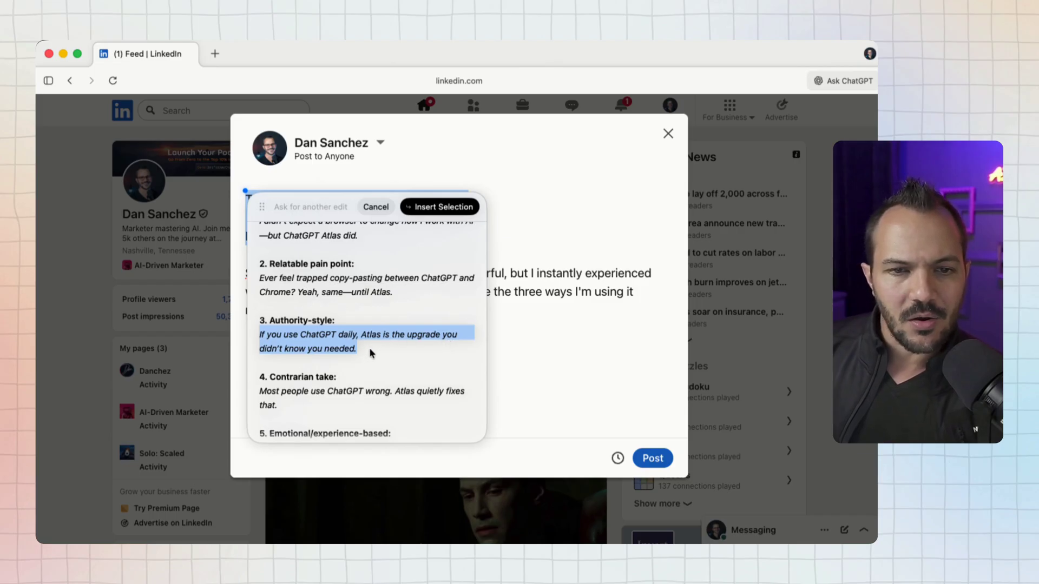
left_click(444, 207)
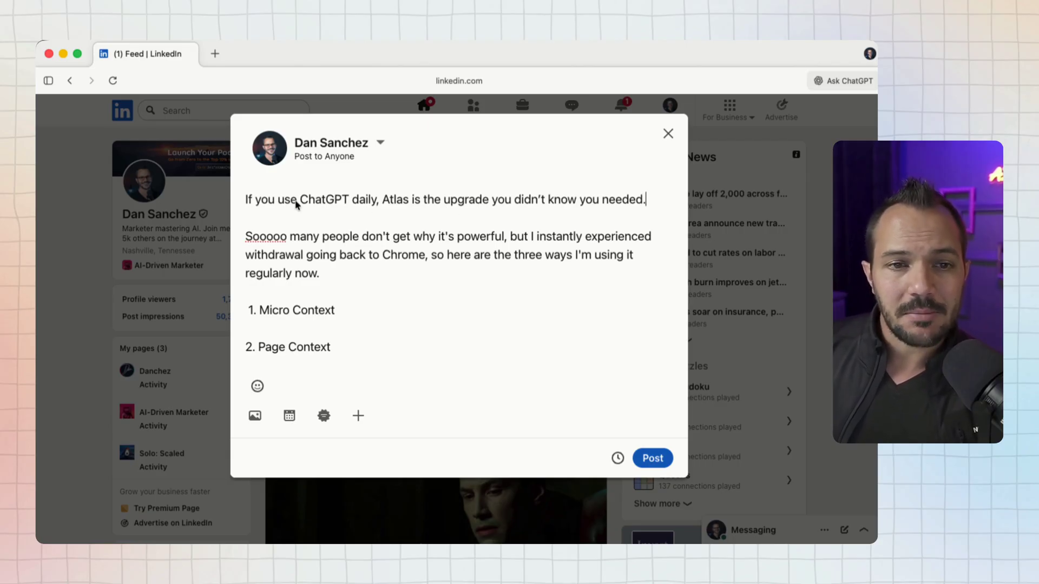
left_click(656, 207)
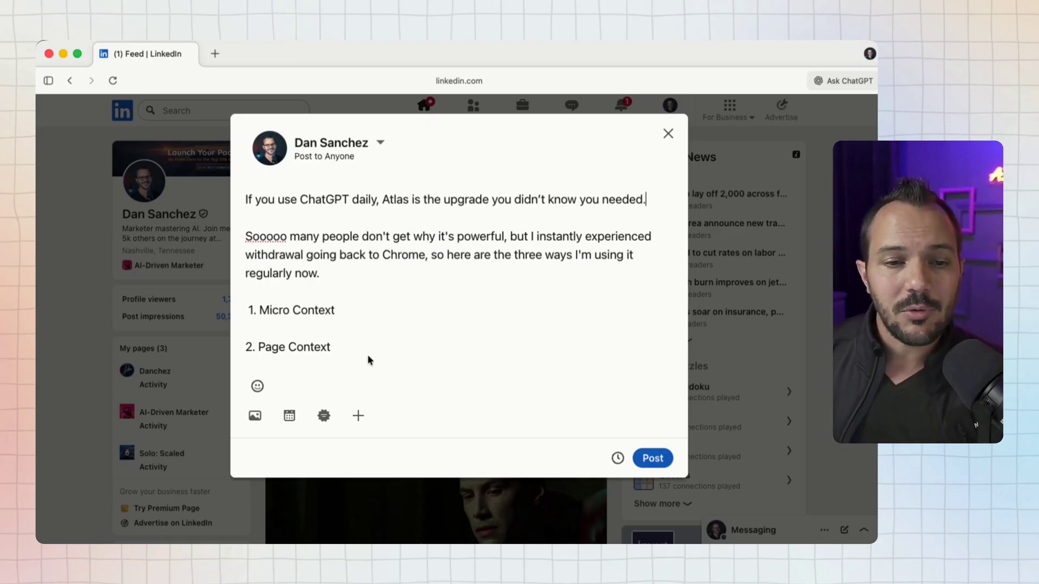
left_click(356, 325)
left_click_drag(358, 351, 242, 201)
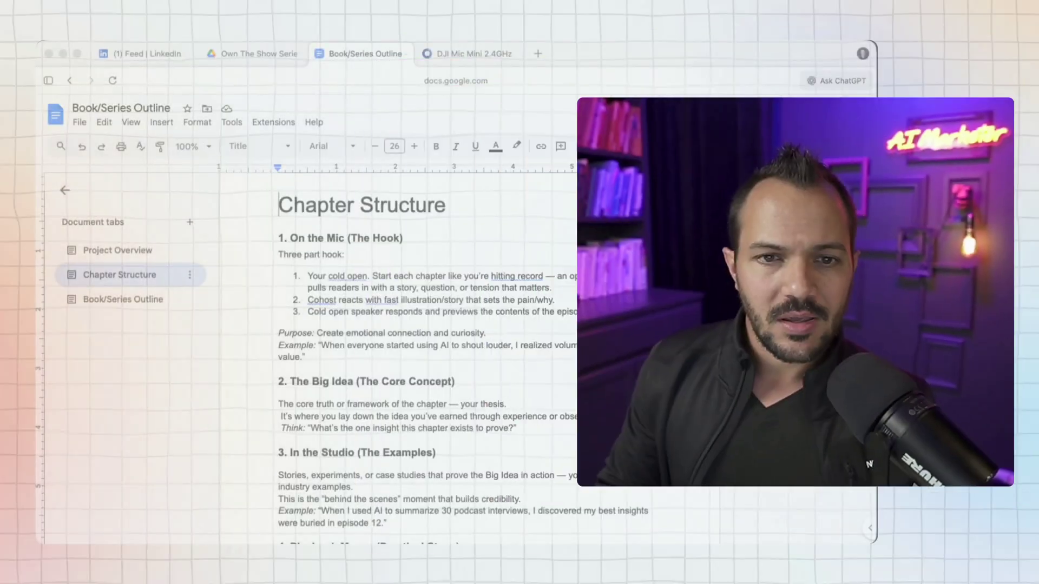
scroll(433, 333, "down", 2)
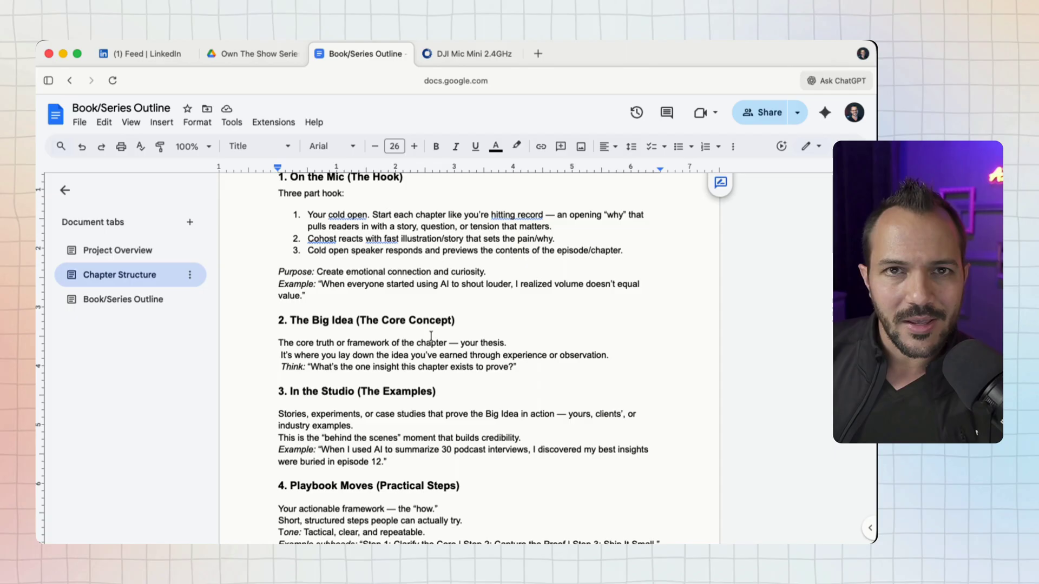
scroll(431, 337, "up", 2)
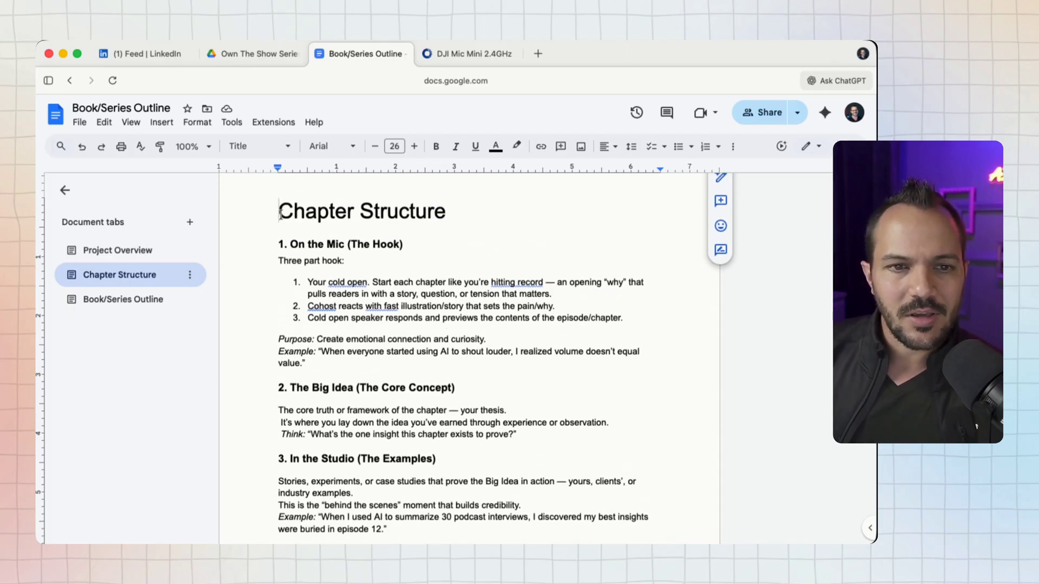
left_click_drag(280, 213, 462, 389)
left_click(462, 389)
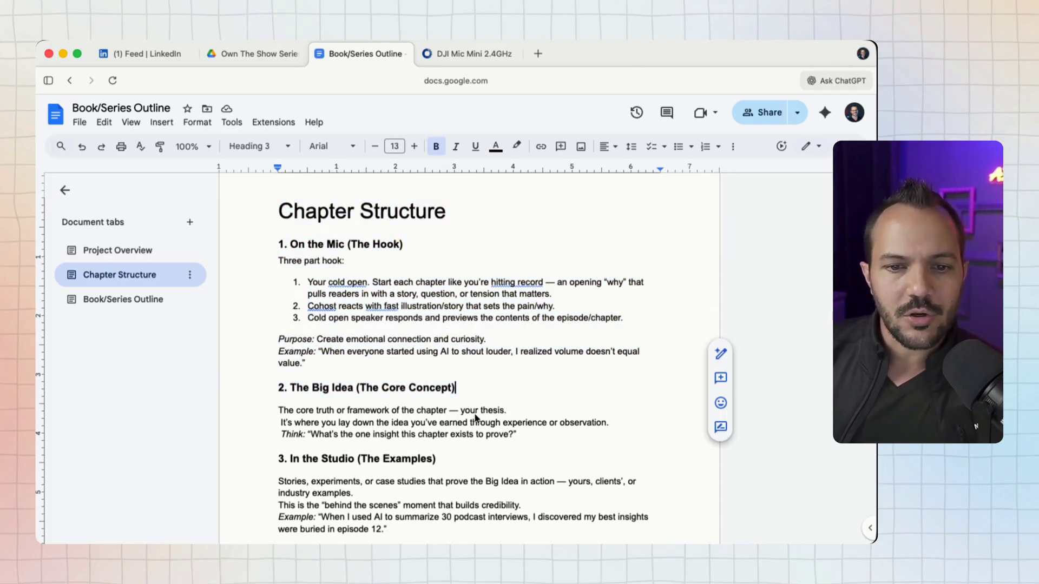
scroll(476, 420, "down", 2)
scroll(476, 424, "down", 18)
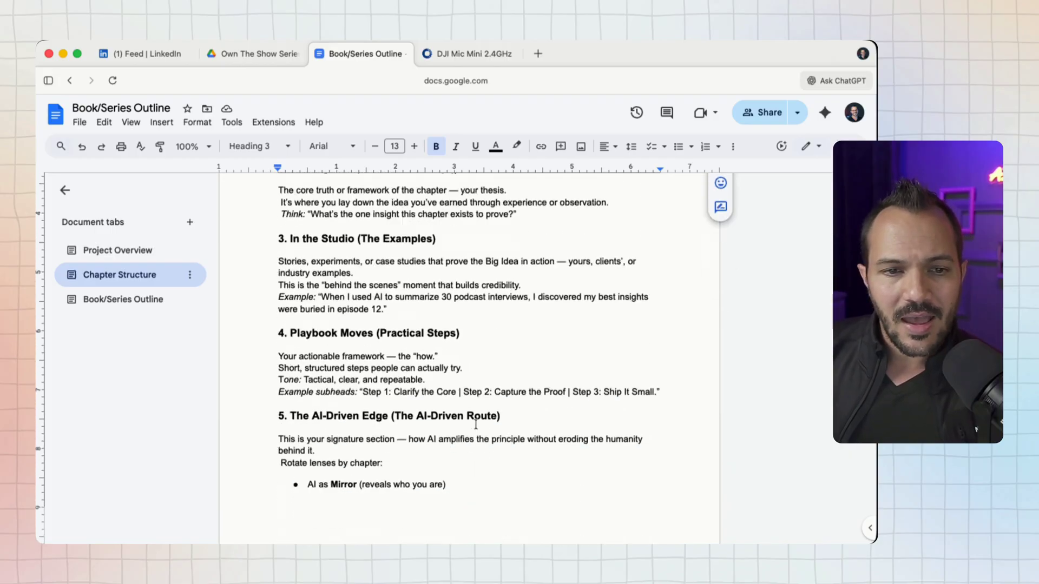
scroll(476, 424, "up", 20)
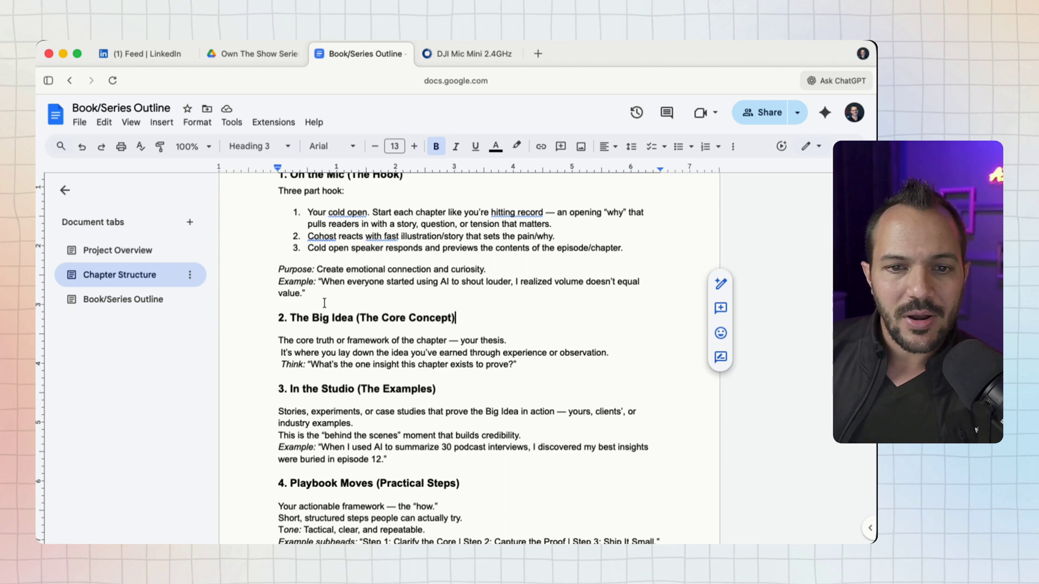
scroll(418, 299, "up", 2)
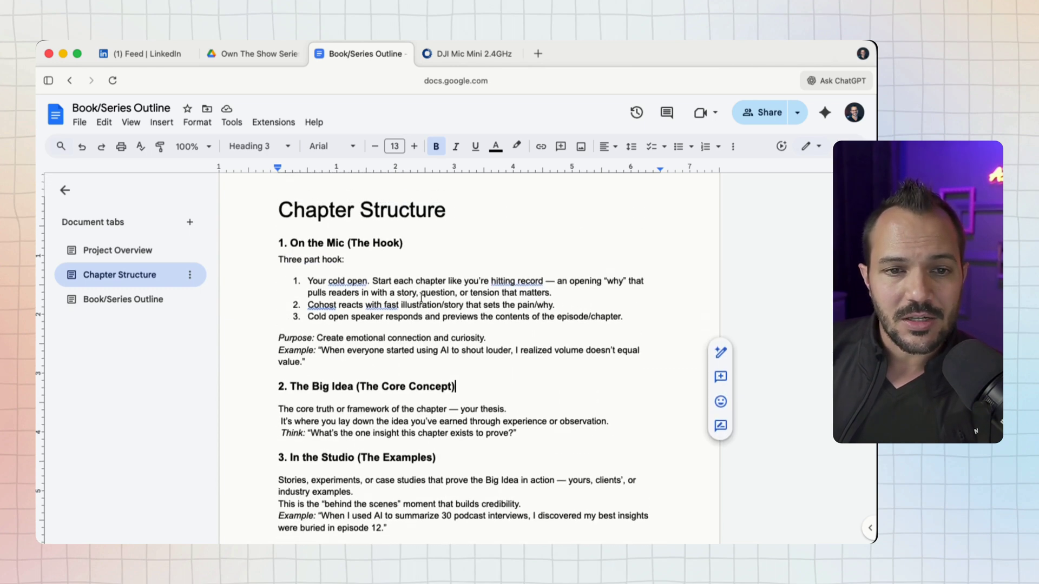
scroll(433, 334, "down", 3)
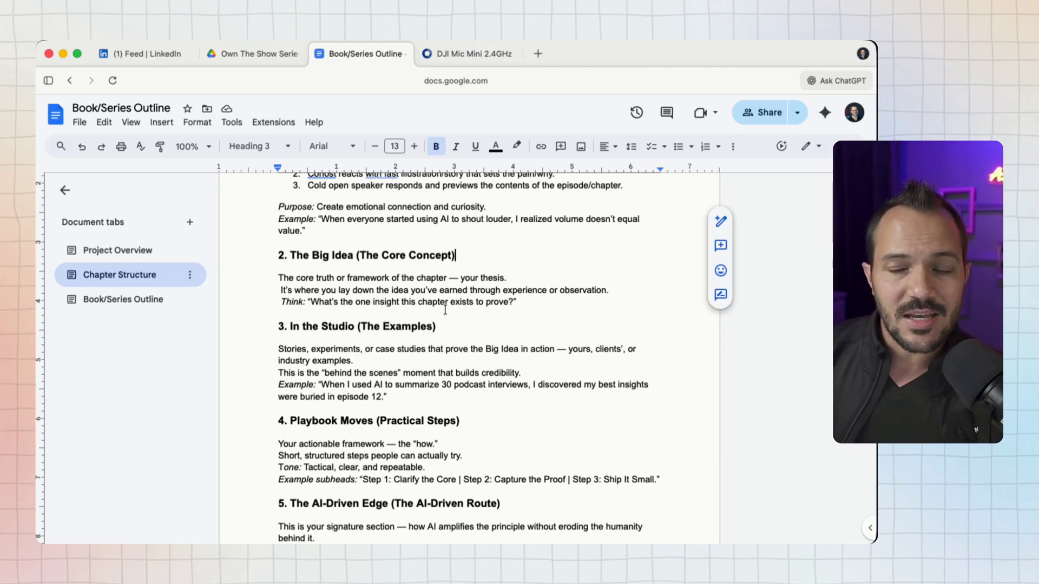
Open the ChatGPT sidebar beside the outline and select the Playbook Moves section.
left_click(821, 82)
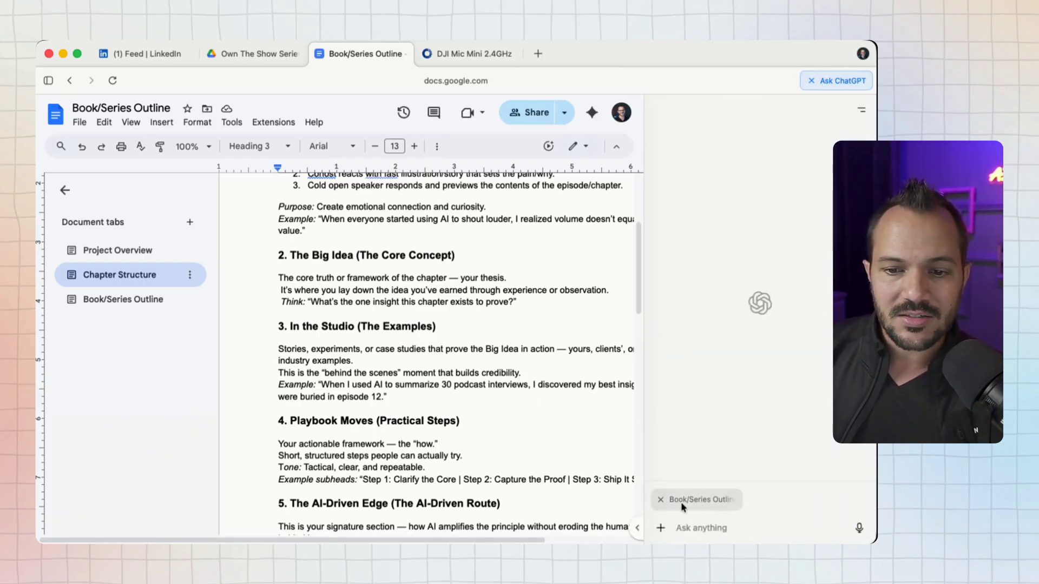
mouse_move(727, 509)
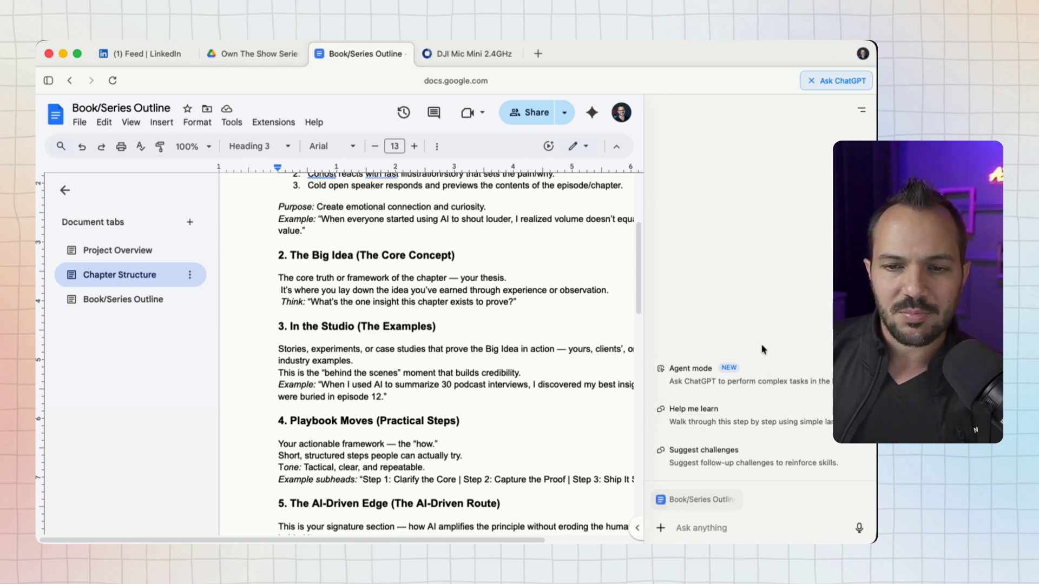
scroll(509, 337, "right", 4)
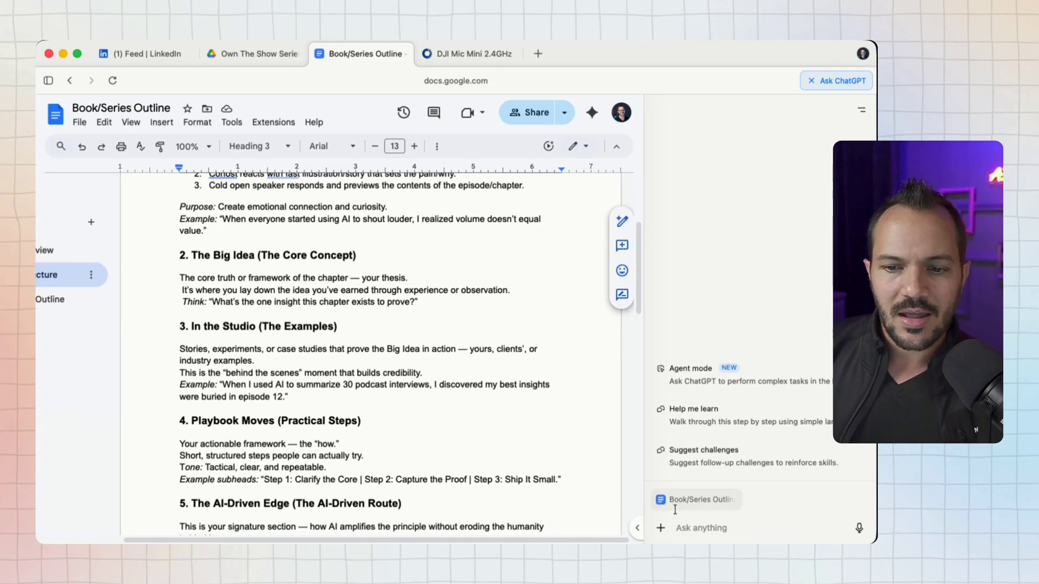
mouse_move(685, 506)
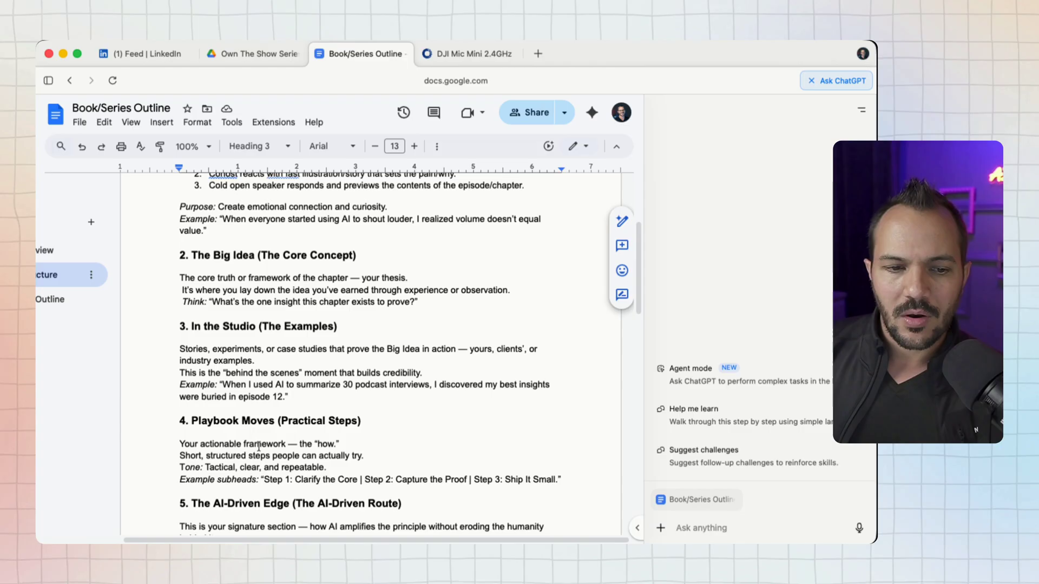
left_click_drag(177, 421, 566, 481)
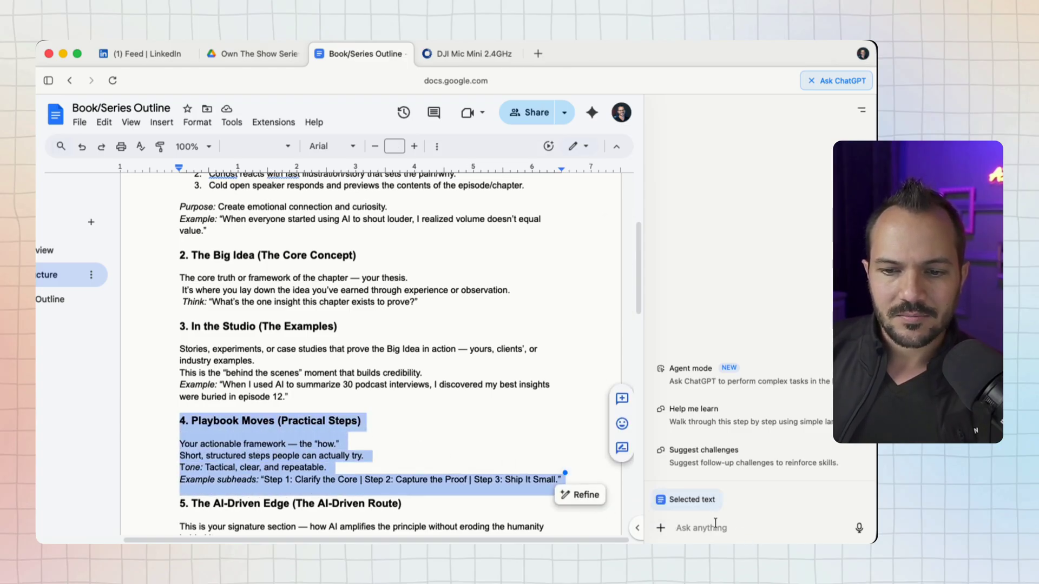
mouse_move(692, 504)
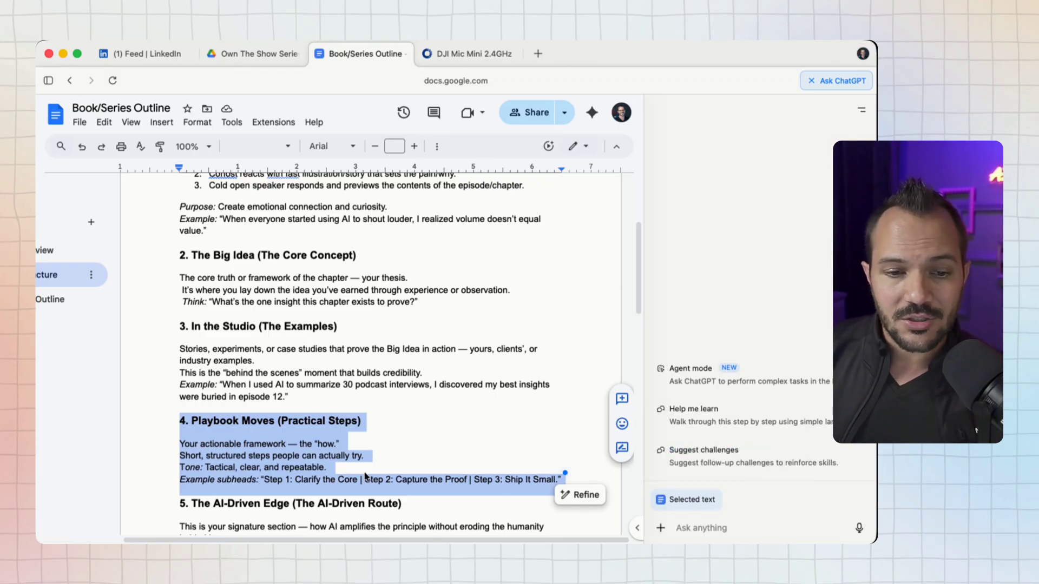
left_click(366, 473)
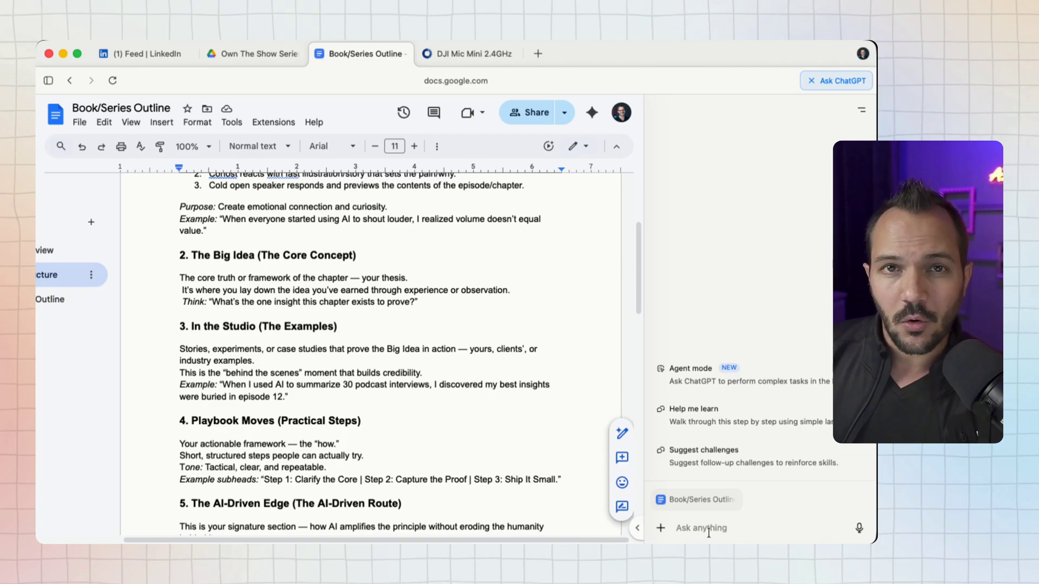
Switch from the outline to the Adorama DJI Mic Mini product page.
left_click(709, 528)
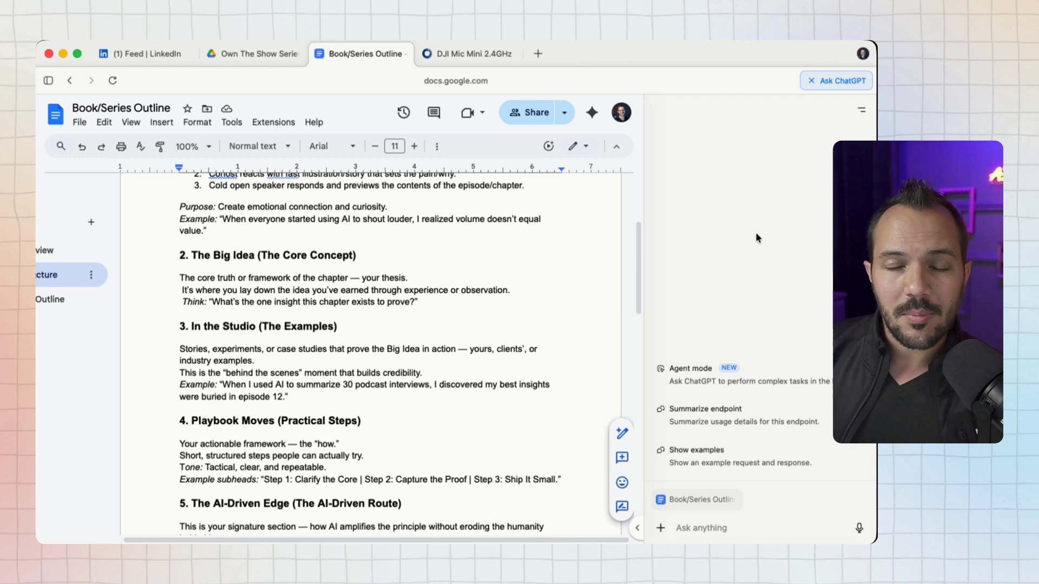
scroll(401, 325, "up", 5)
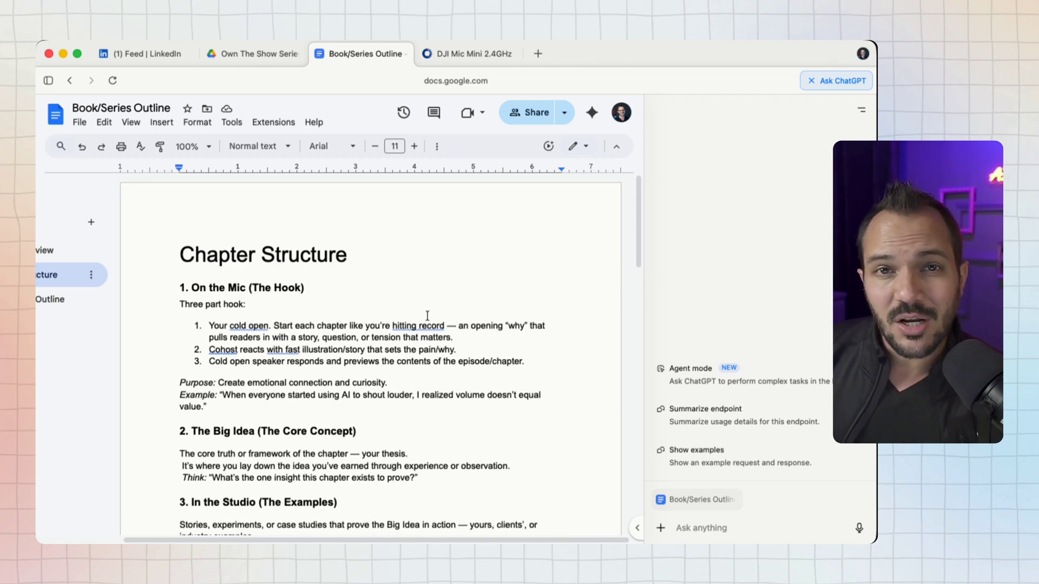
scroll(446, 343, "down", 8)
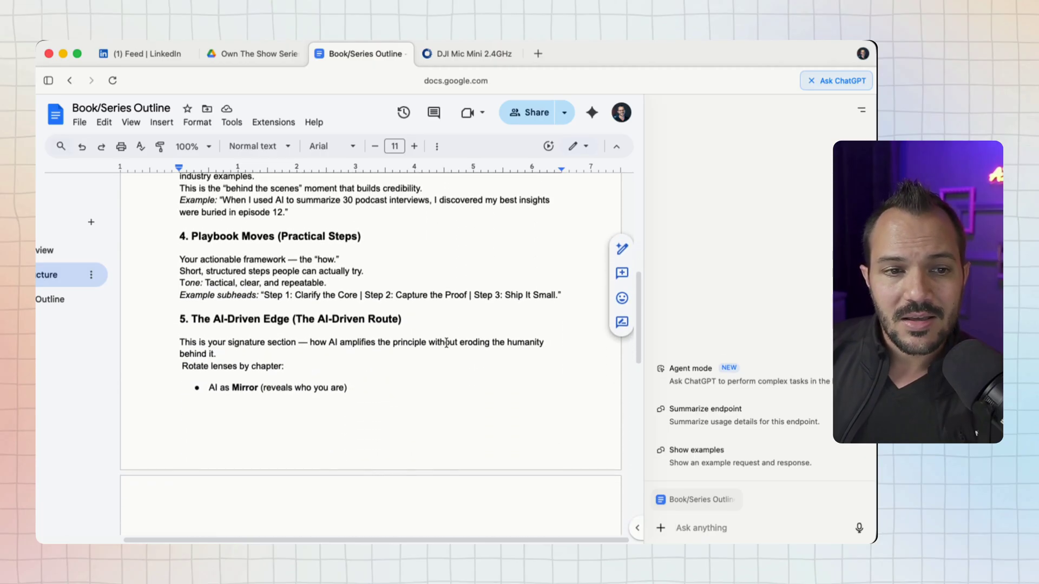
scroll(404, 254, "up", 5)
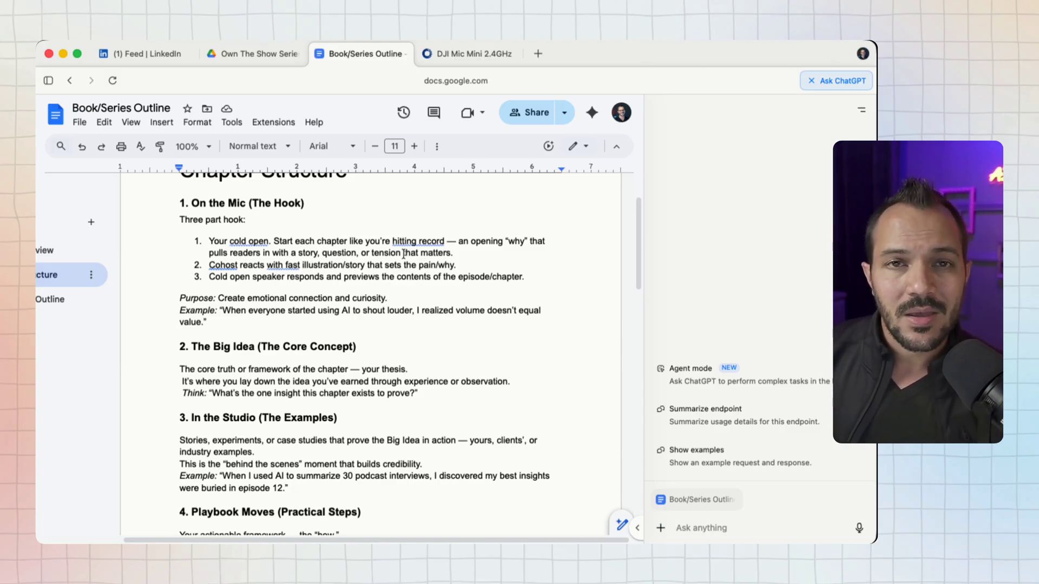
left_click(444, 56)
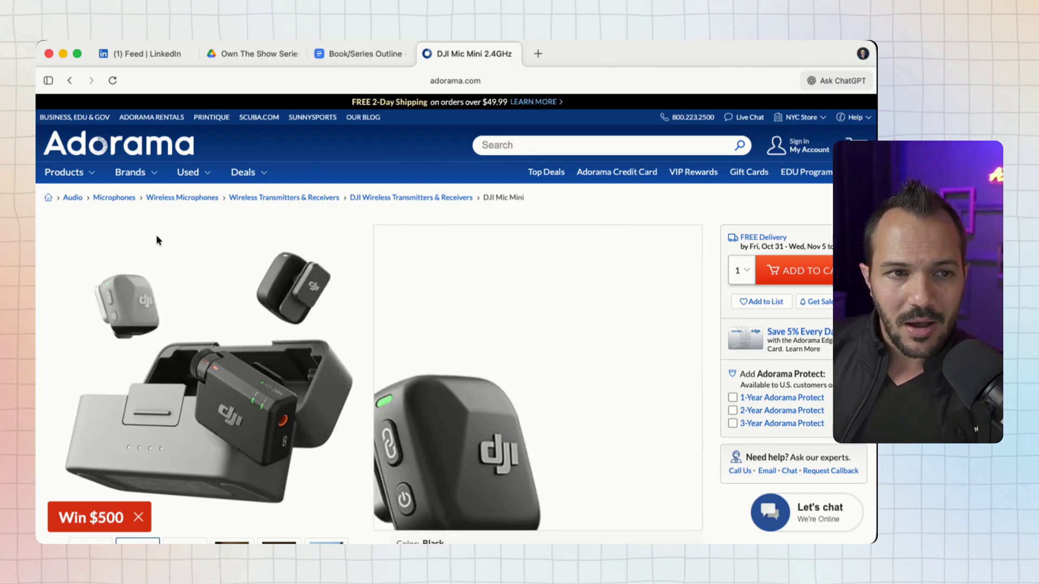
mouse_move(130, 172)
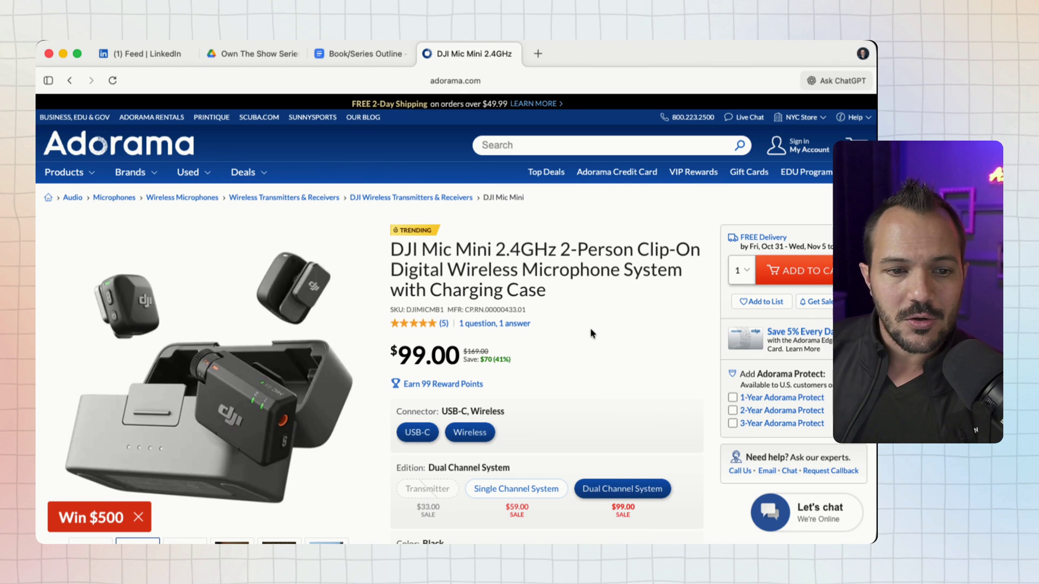
scroll(635, 349, "down", 2)
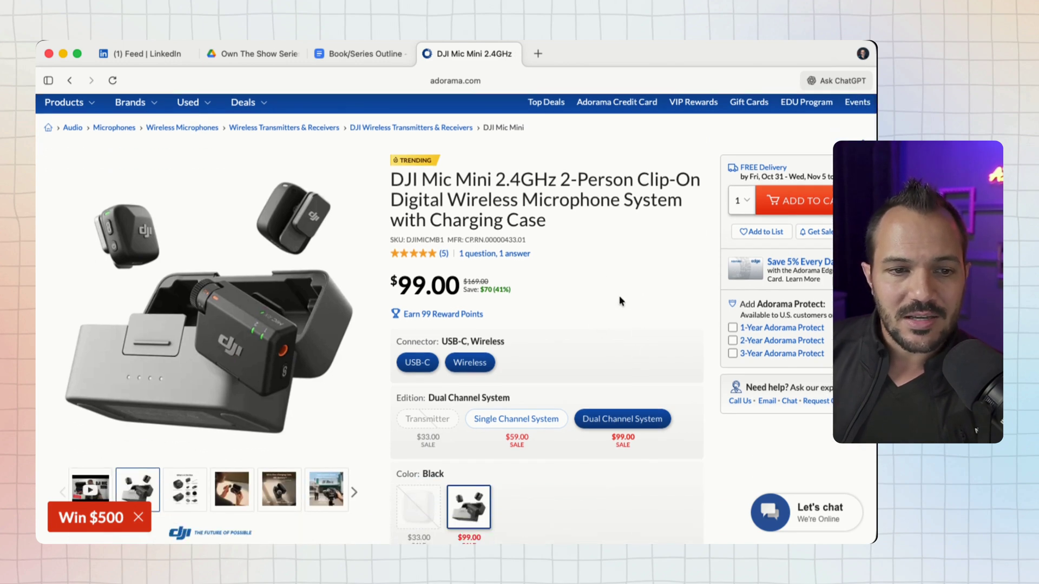
triple_click(395, 183)
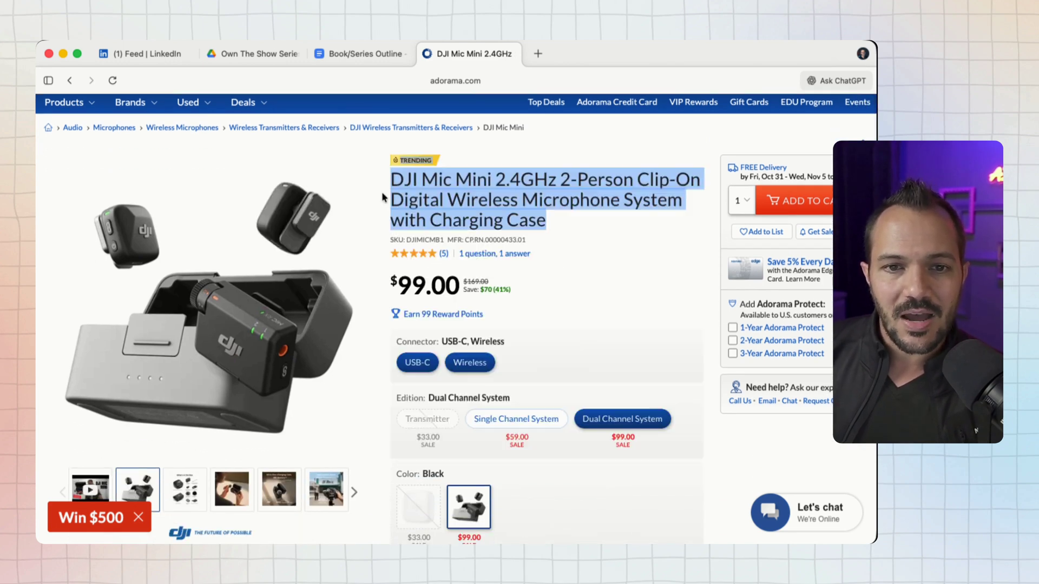
left_click(624, 284)
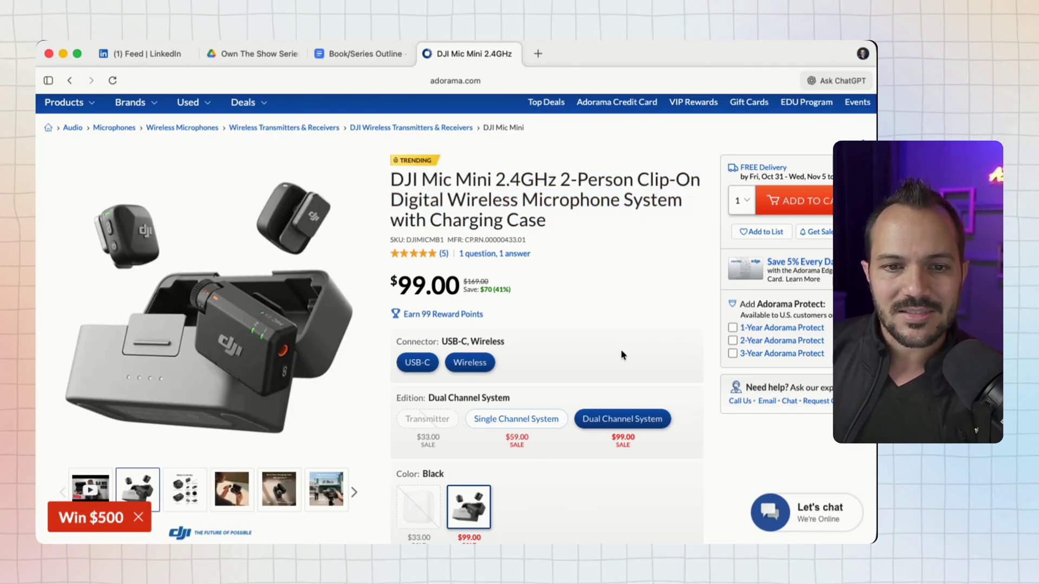
scroll(621, 349, "up", 1)
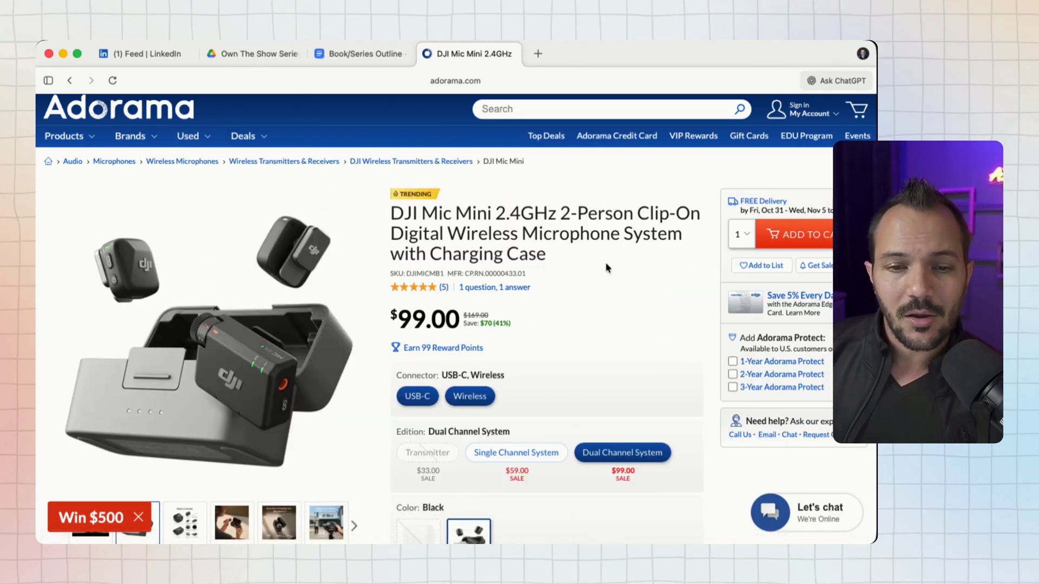
scroll(606, 311, "down", 5)
scroll(608, 308, "down", 5)
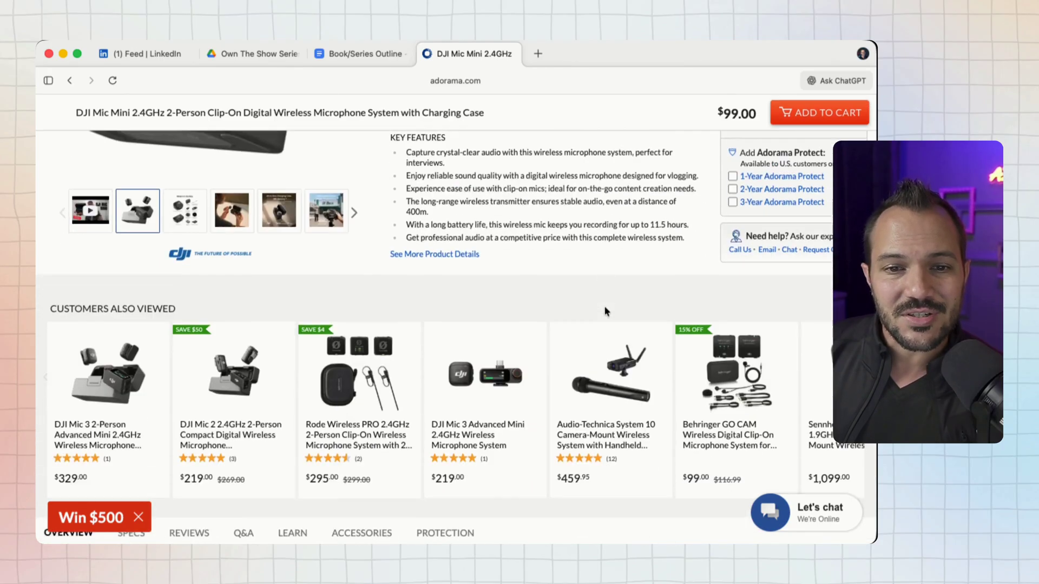
scroll(609, 303, "up", 9)
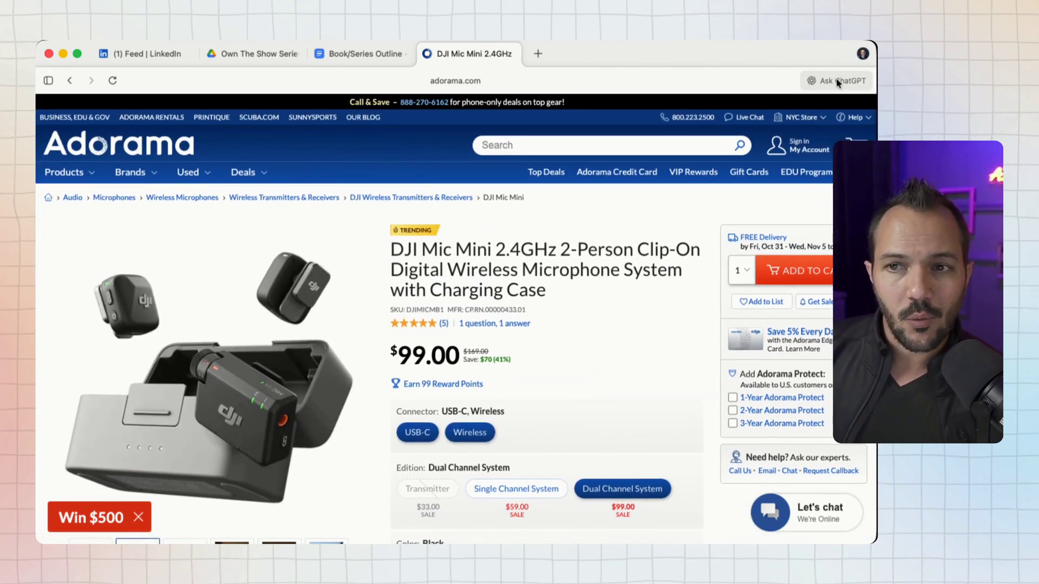
Open the ChatGPT sidebar beside the Adorama product page and scroll through it.
left_click(836, 80)
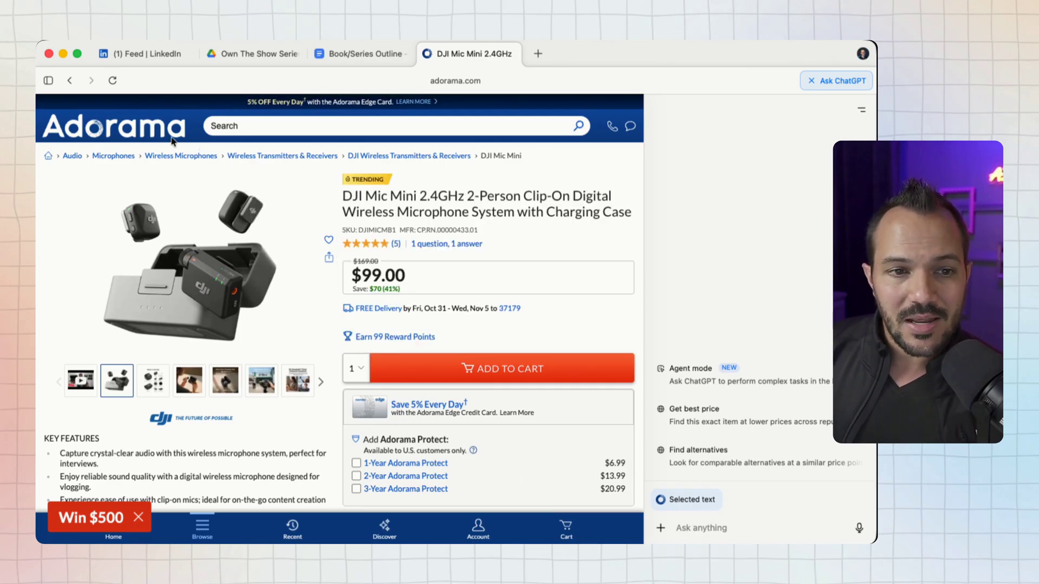
scroll(536, 368, "down", 15)
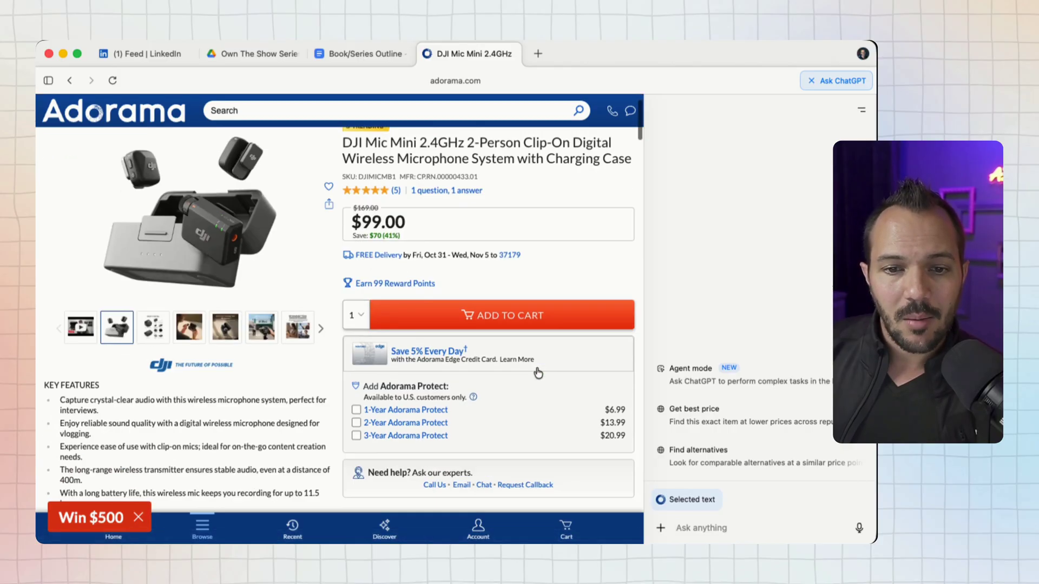
scroll(537, 368, "up", 15)
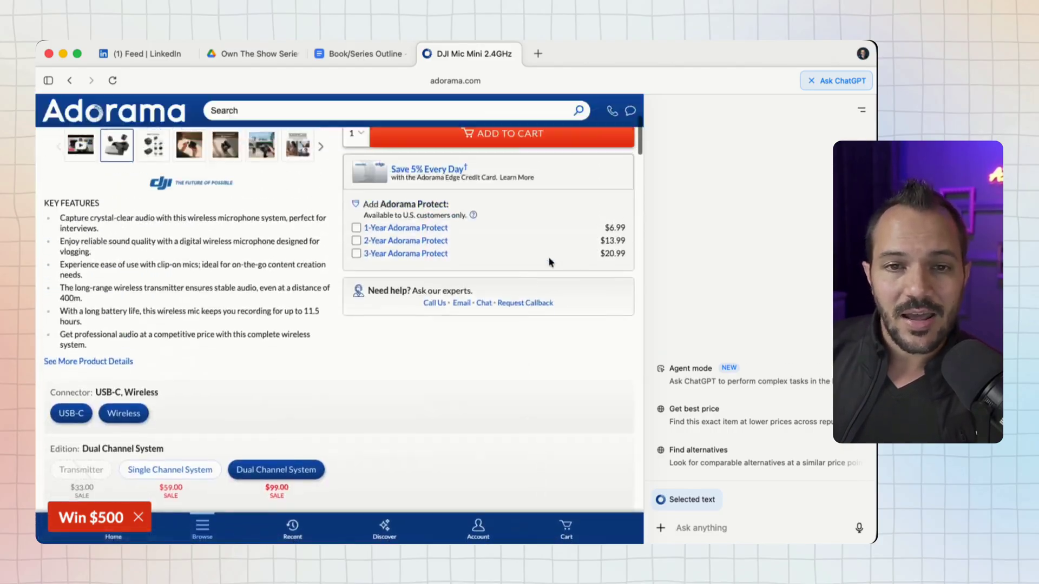
scroll(589, 261, "up", 3)
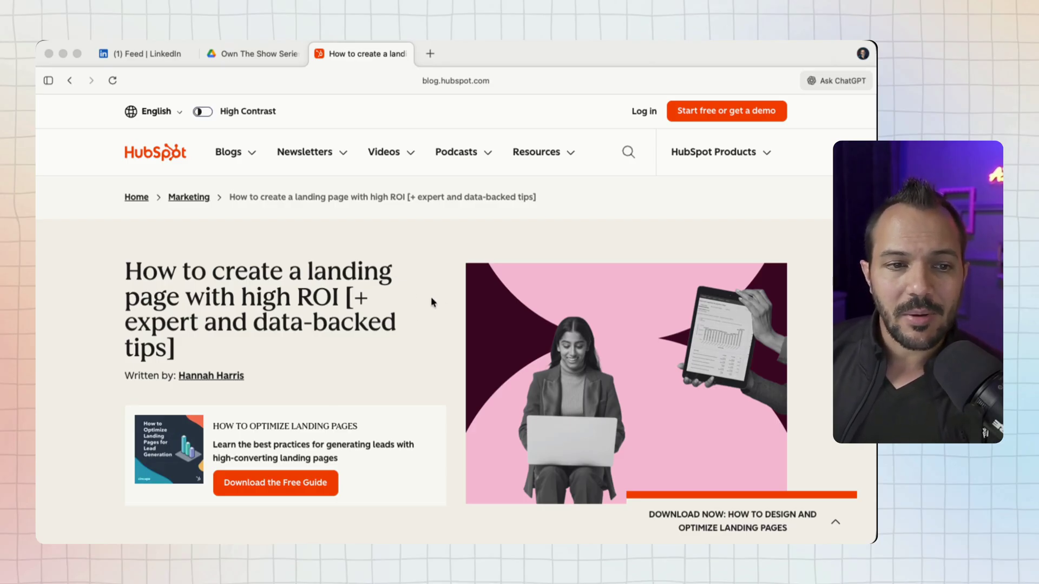
Focus the browser and scroll through the HubSpot high-ROI landing-page article.
left_click(121, 276)
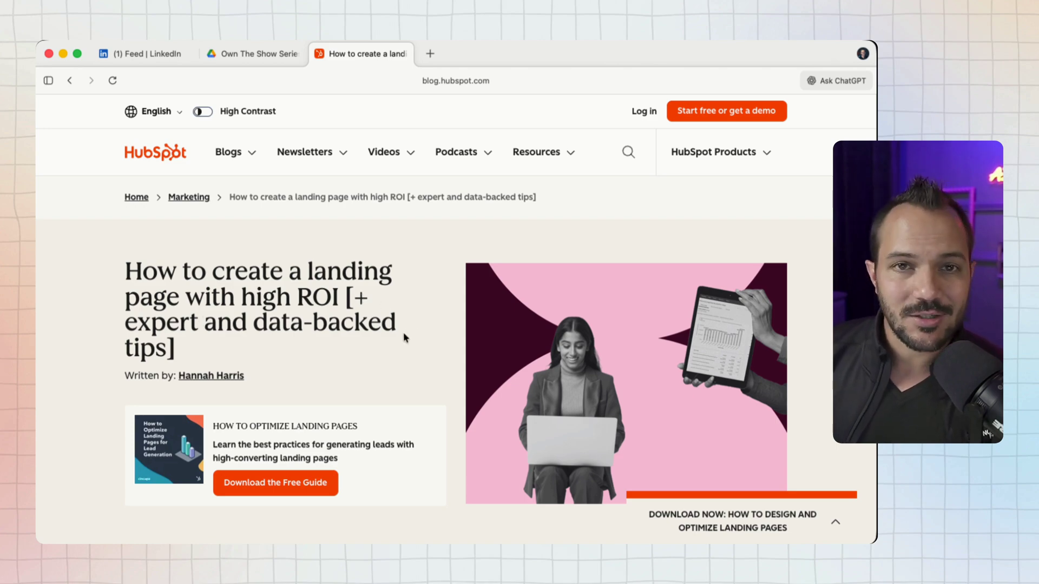
scroll(404, 332, "down", 15)
scroll(405, 340, "down", 20)
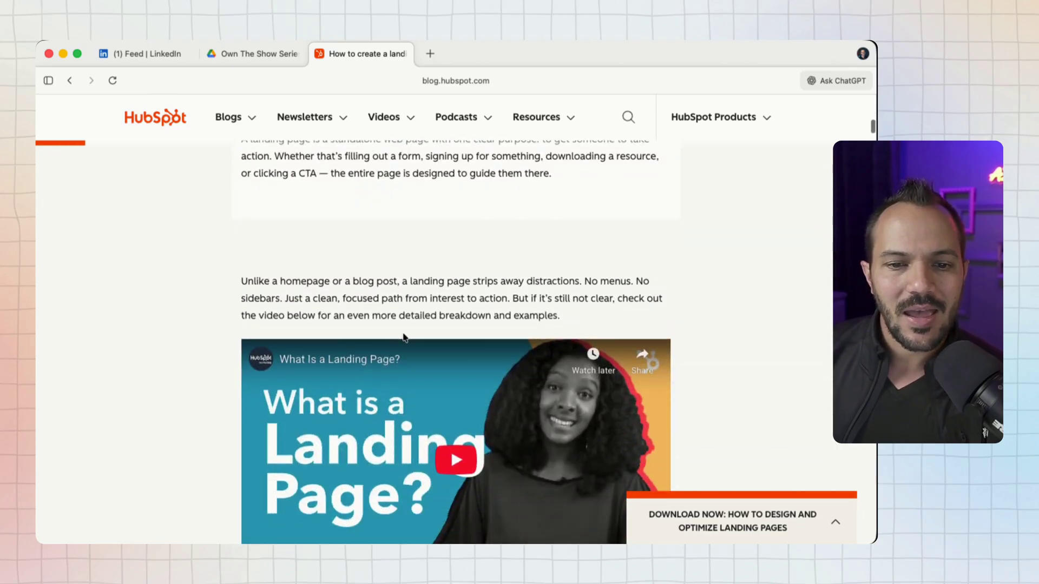
scroll(403, 336, "down", 20)
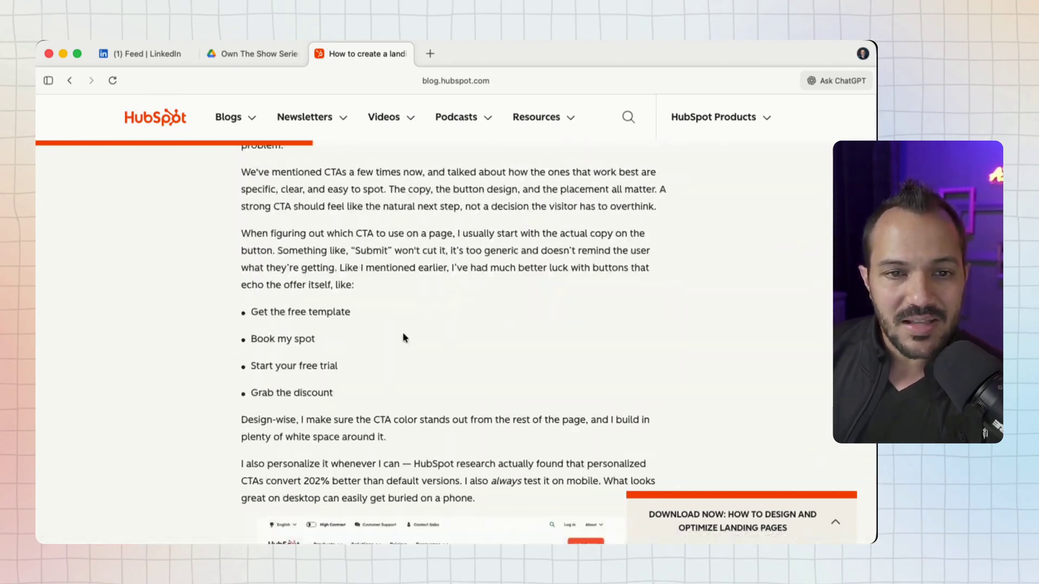
scroll(403, 333, "up", 20)
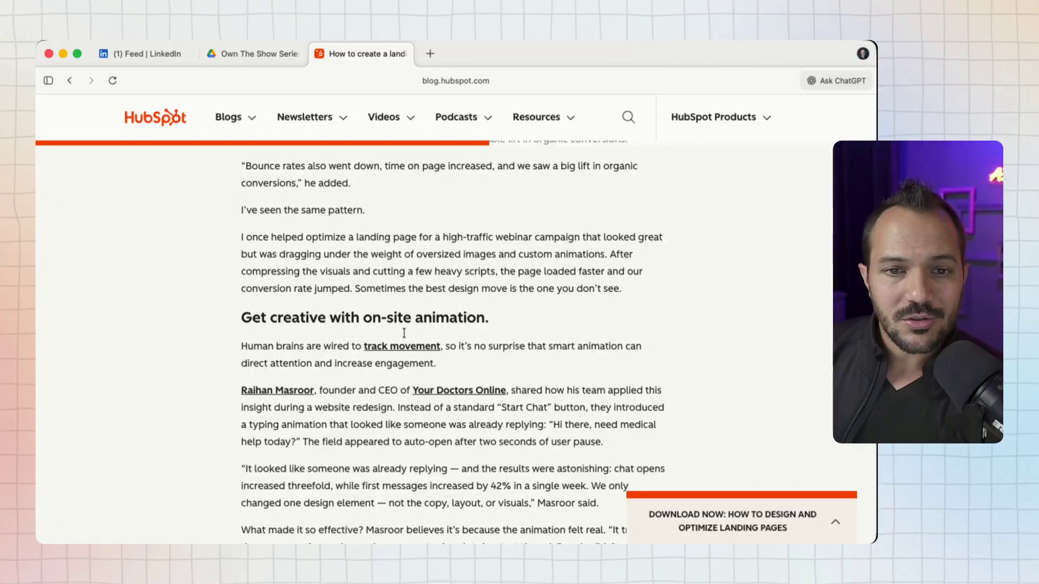
scroll(403, 333, "up", 20)
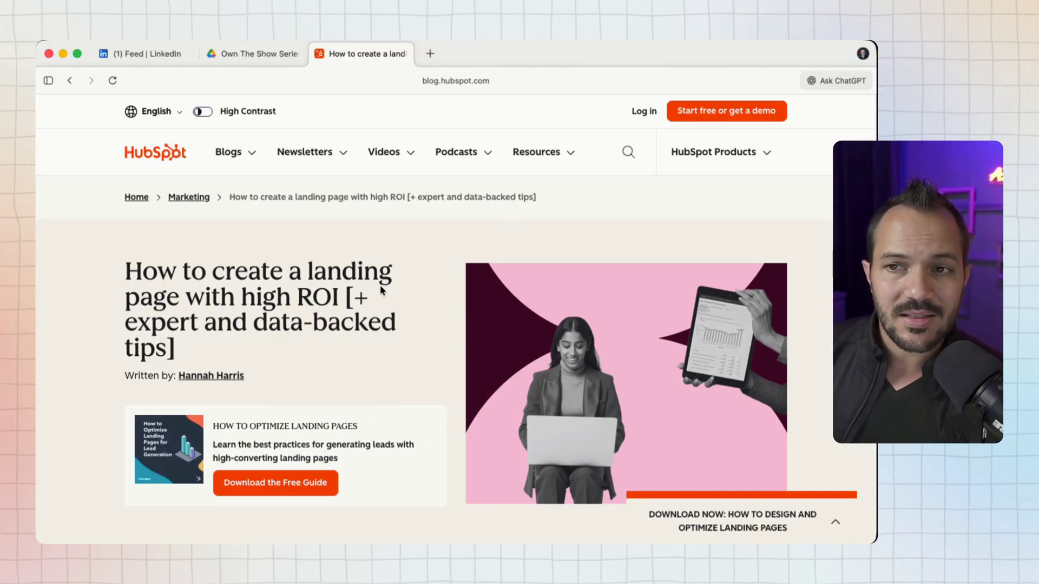
Ask ChatGPT beside the HubSpot article for its most actionable landing-page advice, then review the answer.
left_click(832, 82)
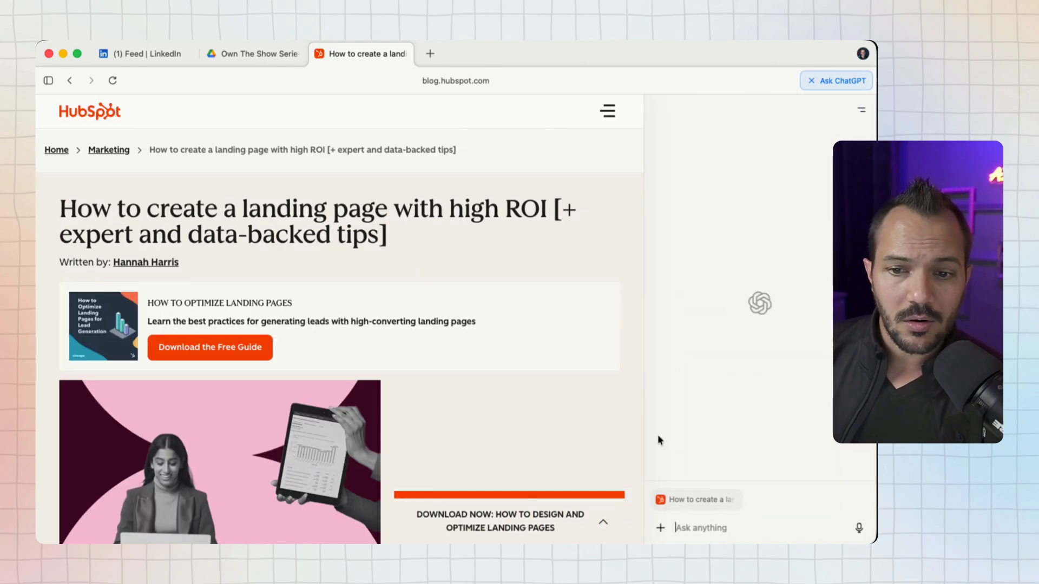
left_click(705, 533)
type("What are the most actionable pieces of advice on this page?")
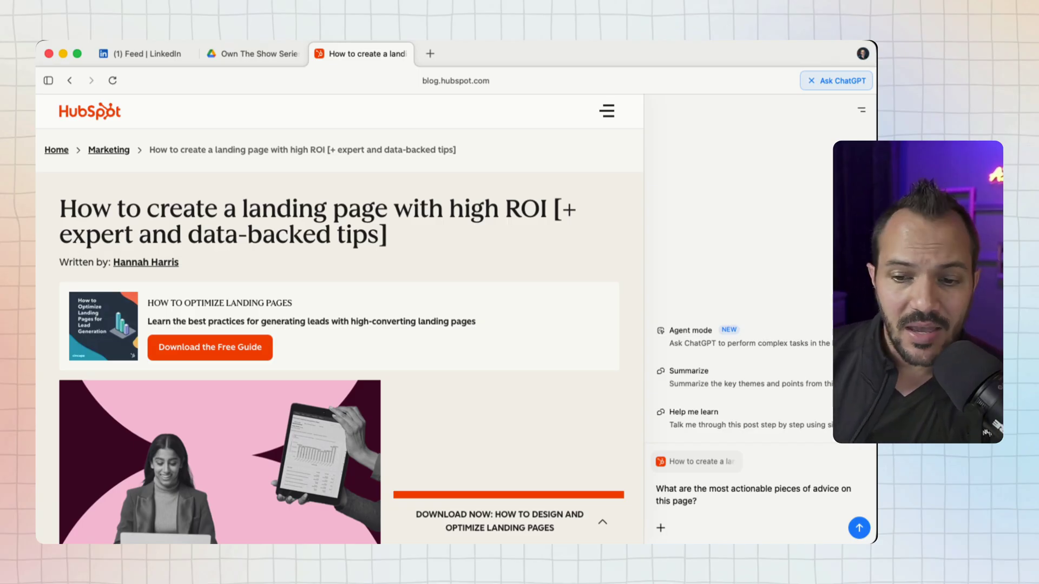
left_click(859, 529)
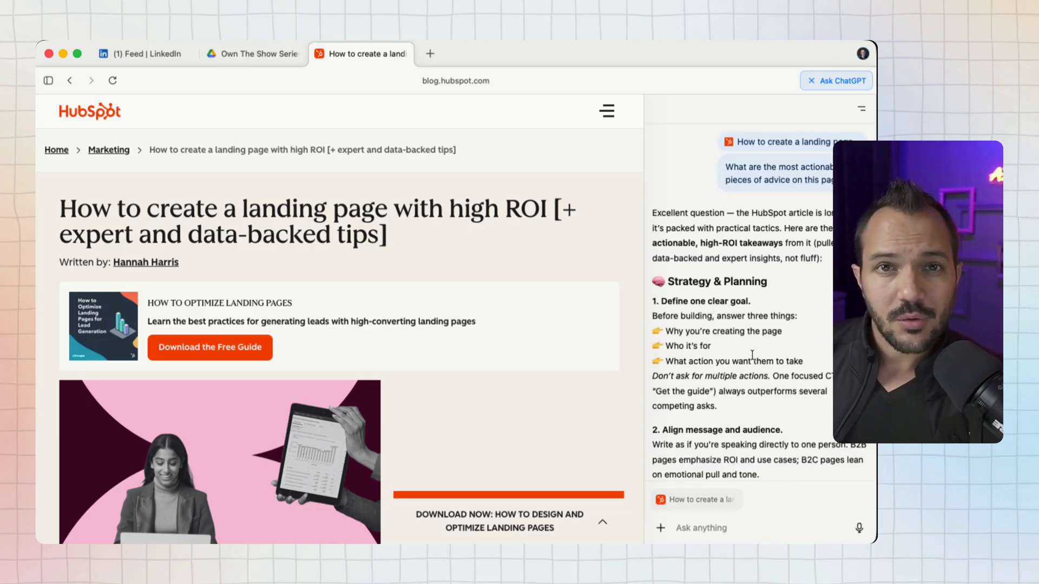
scroll(750, 354, "down", 15)
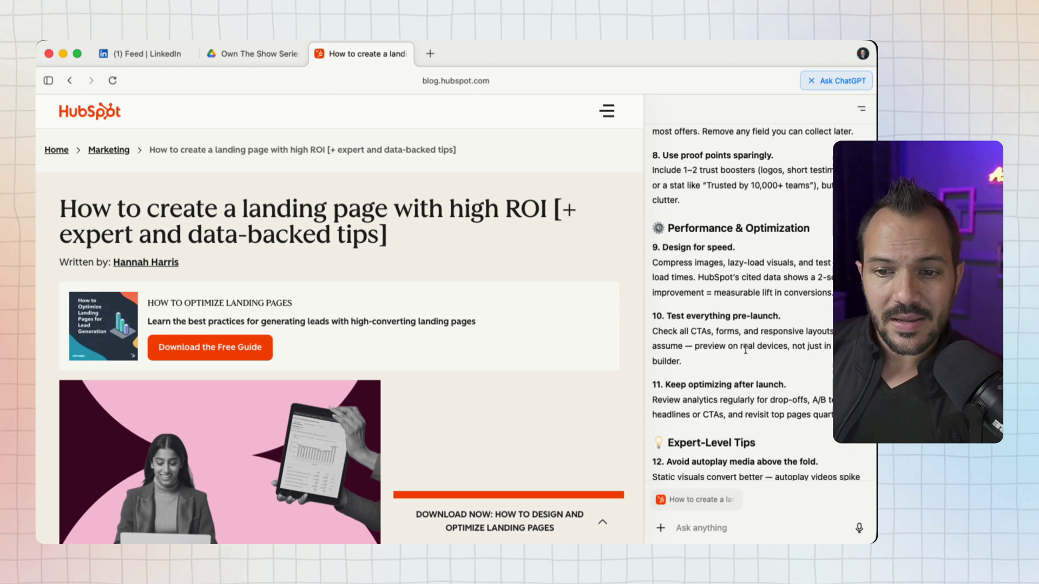
scroll(698, 336, "up", 10)
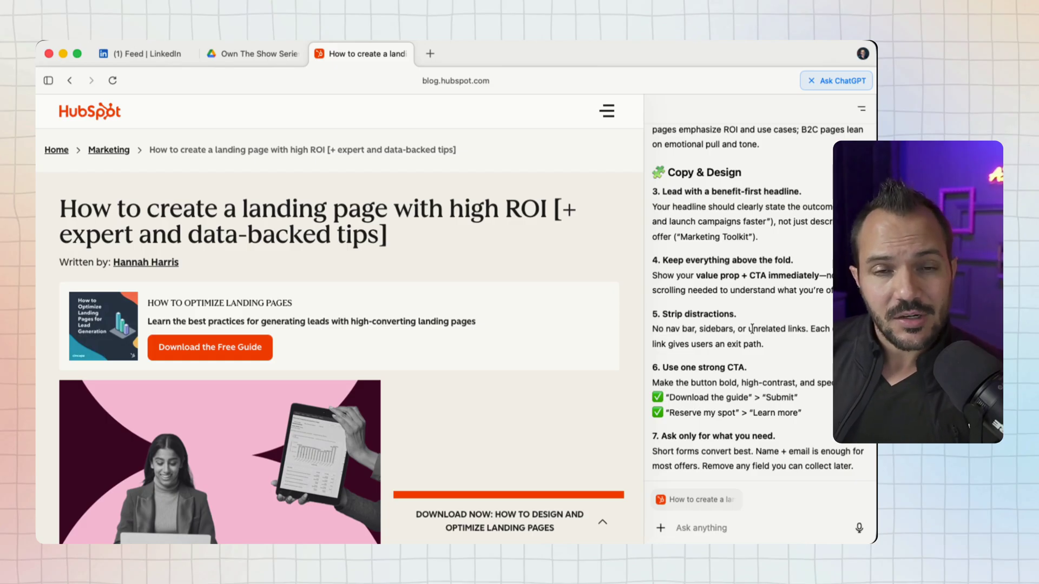
left_click(457, 82)
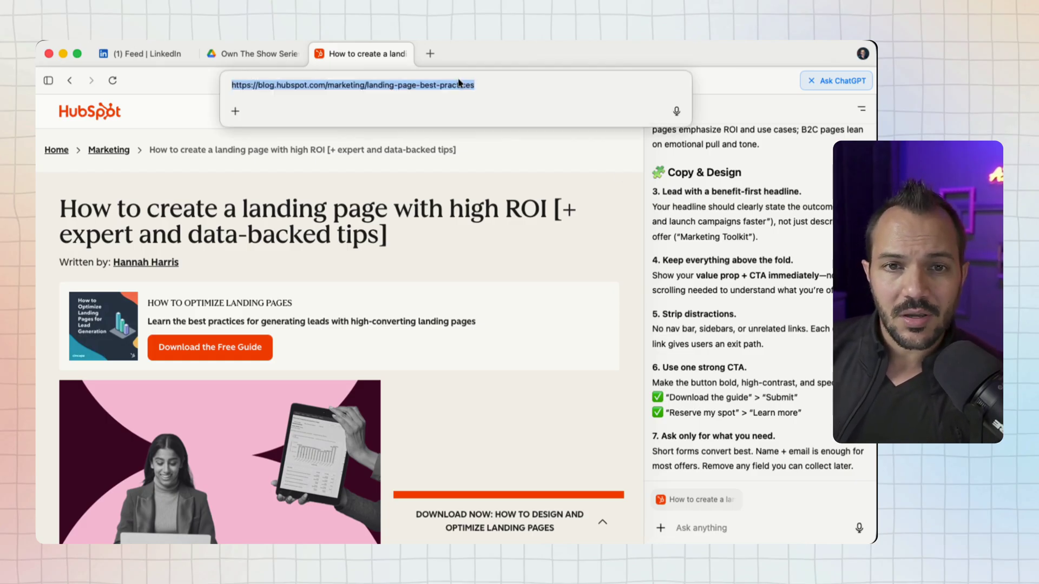
type("https://aidrivenpodcast.com")
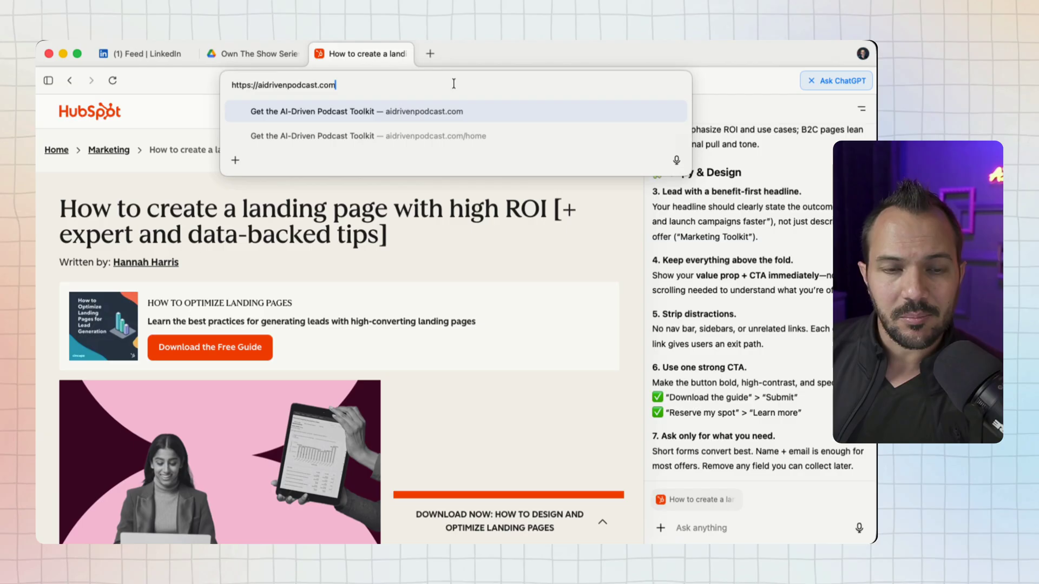
key("Return")
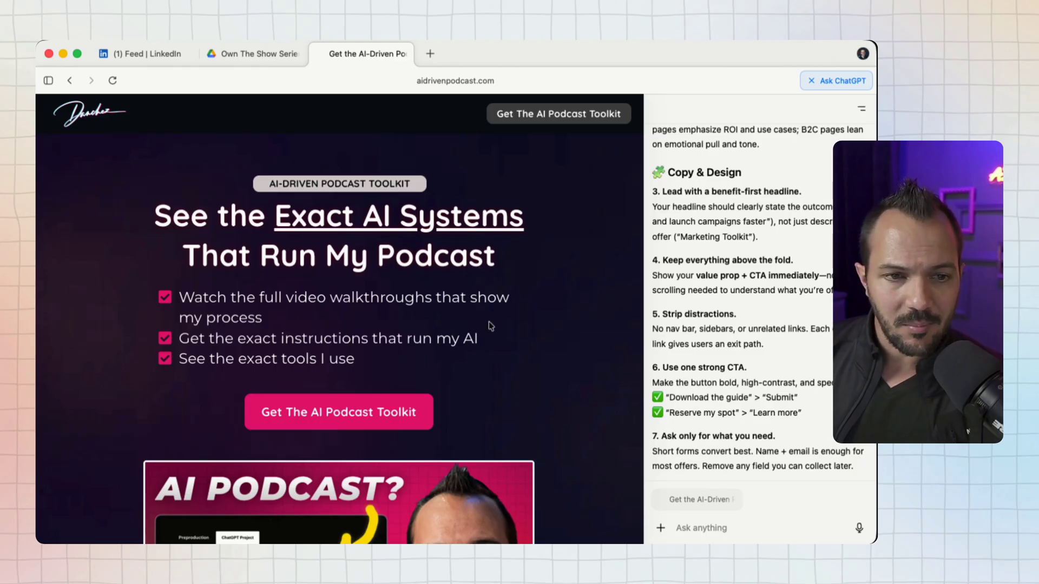
scroll(488, 324, "down", 20)
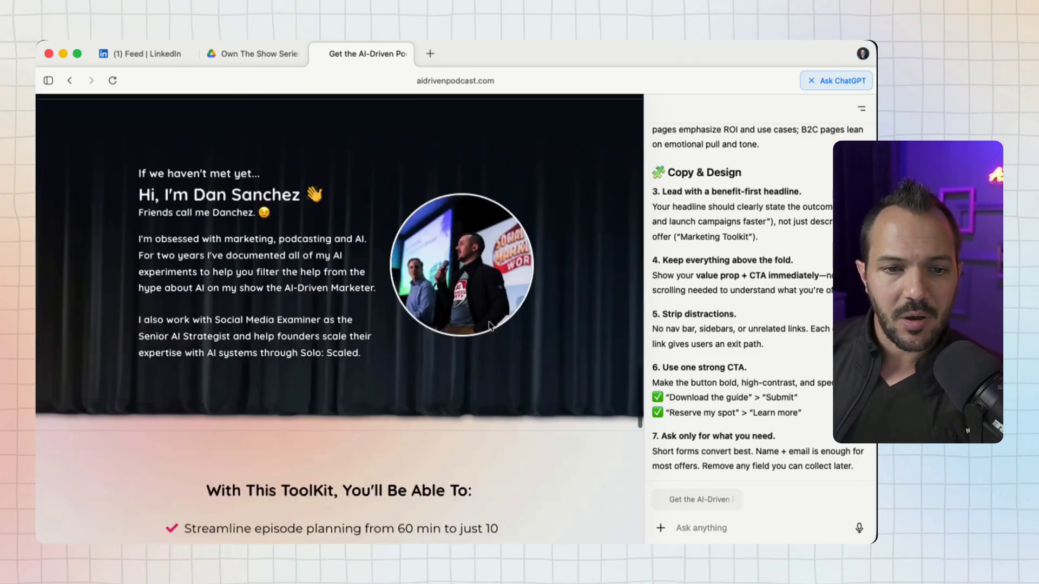
scroll(489, 324, "up", 20)
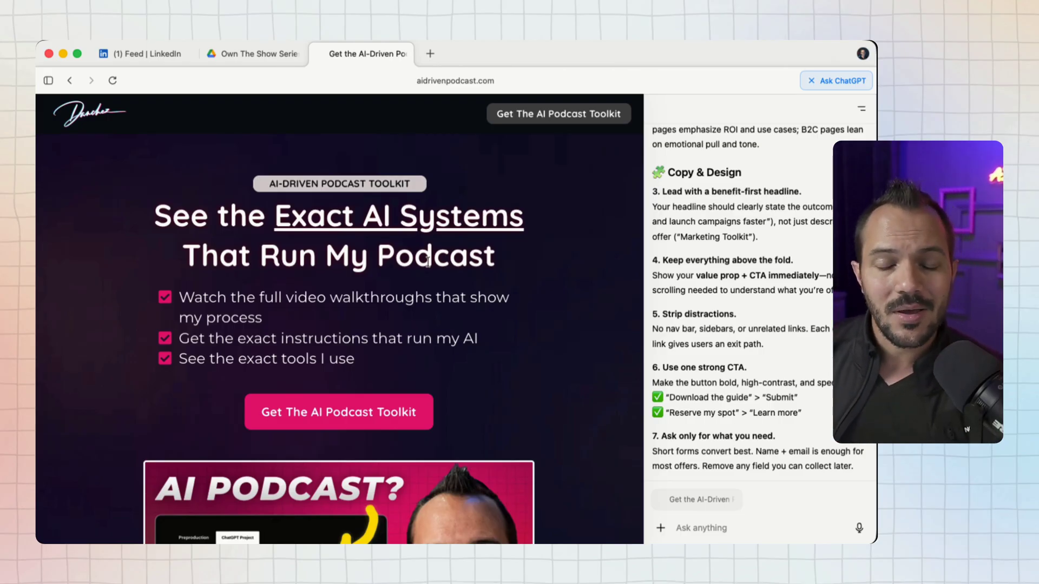
Enter 'How can I apply these lessons to this page?' in ChatGPT while rereading the earlier reply.
scroll(427, 262, "down", 3)
left_click(697, 526)
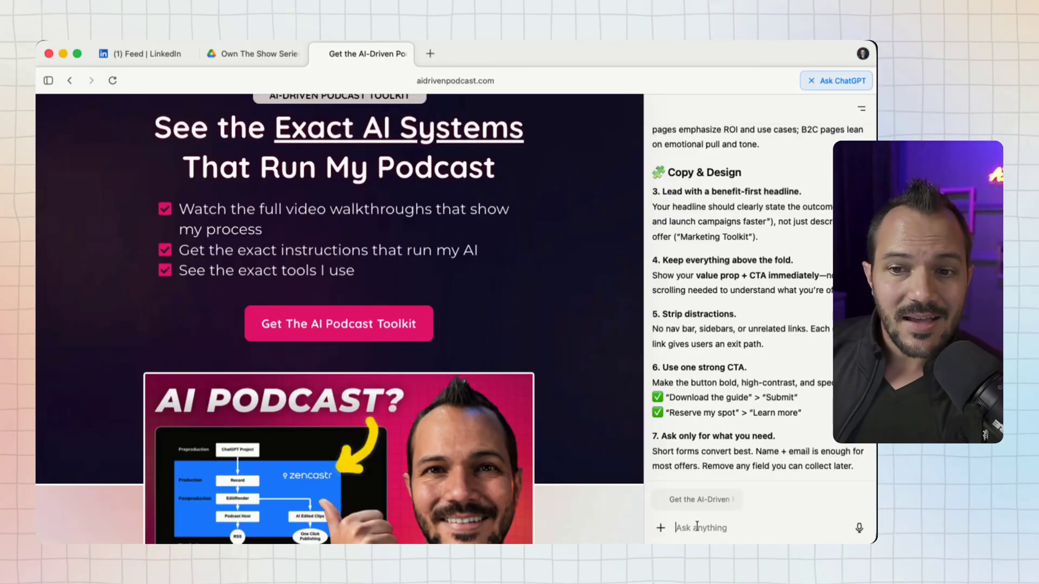
scroll(720, 361, "up", 10)
scroll(722, 364, "down", 20)
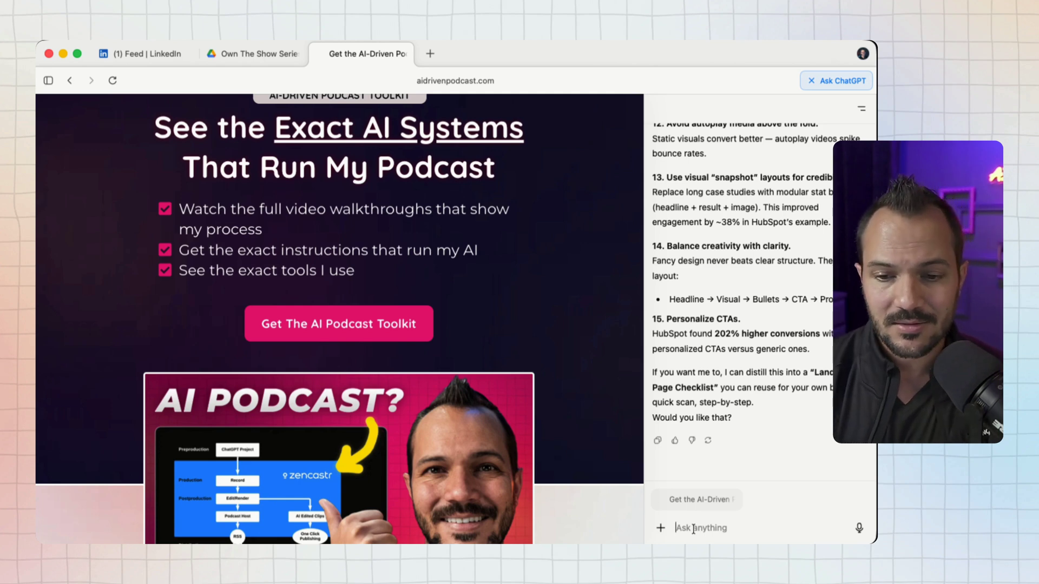
type("How can I apply these lessons to this page?")
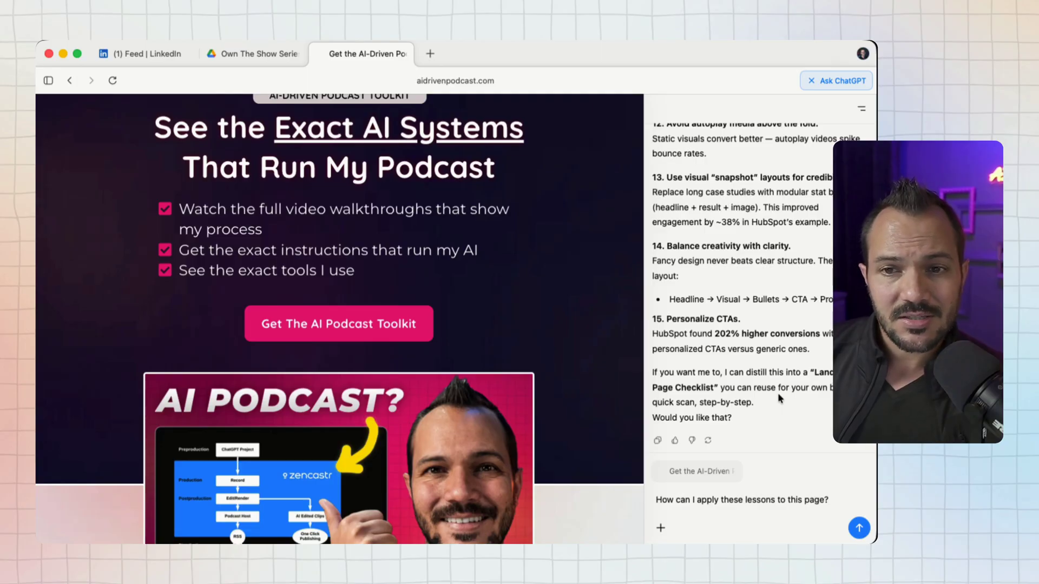
scroll(780, 399, "up", 10)
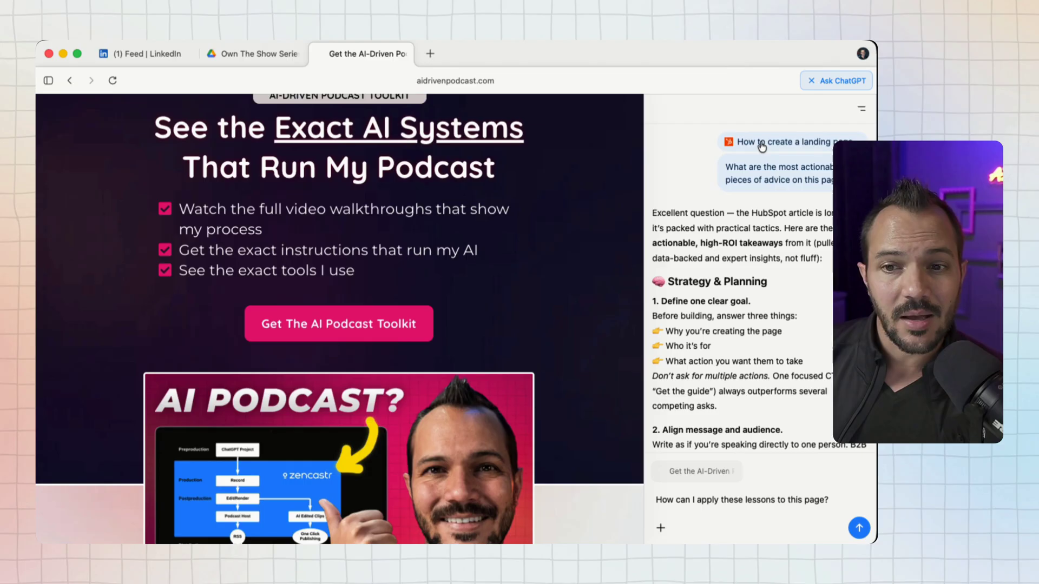
scroll(714, 300, "down", 15)
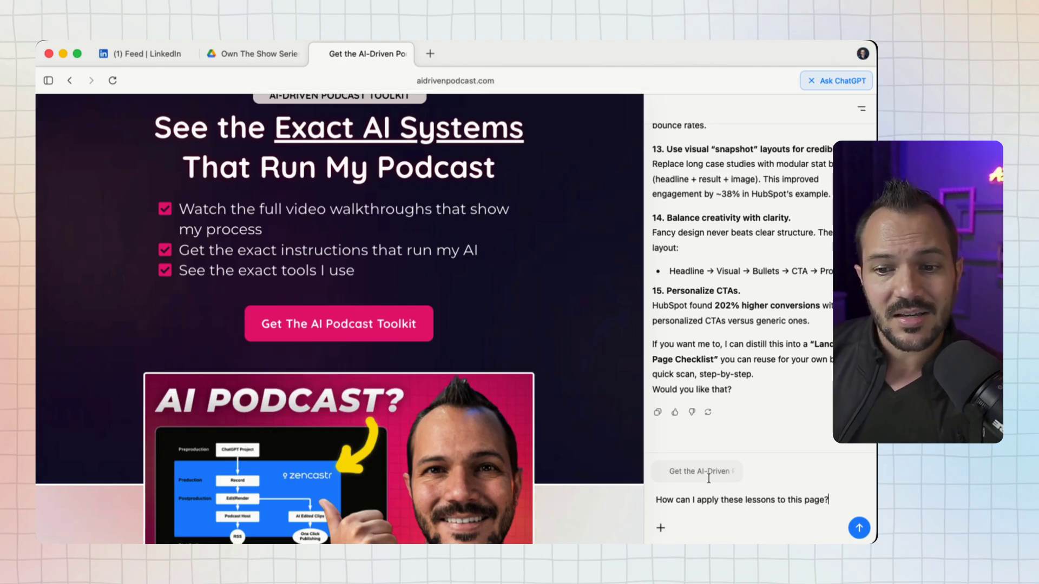
scroll(736, 374, "up", 15)
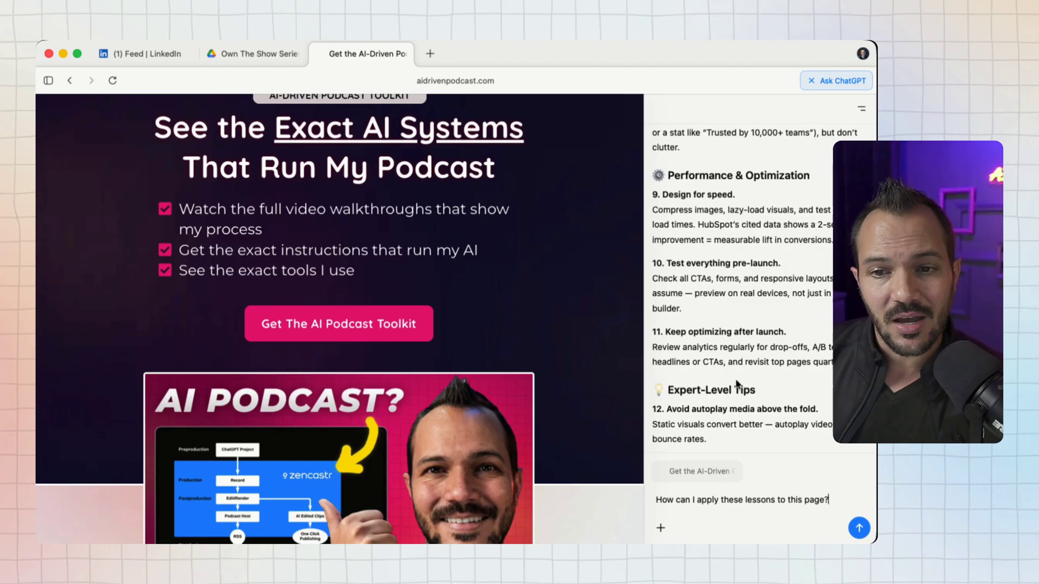
scroll(736, 373, "up", 3)
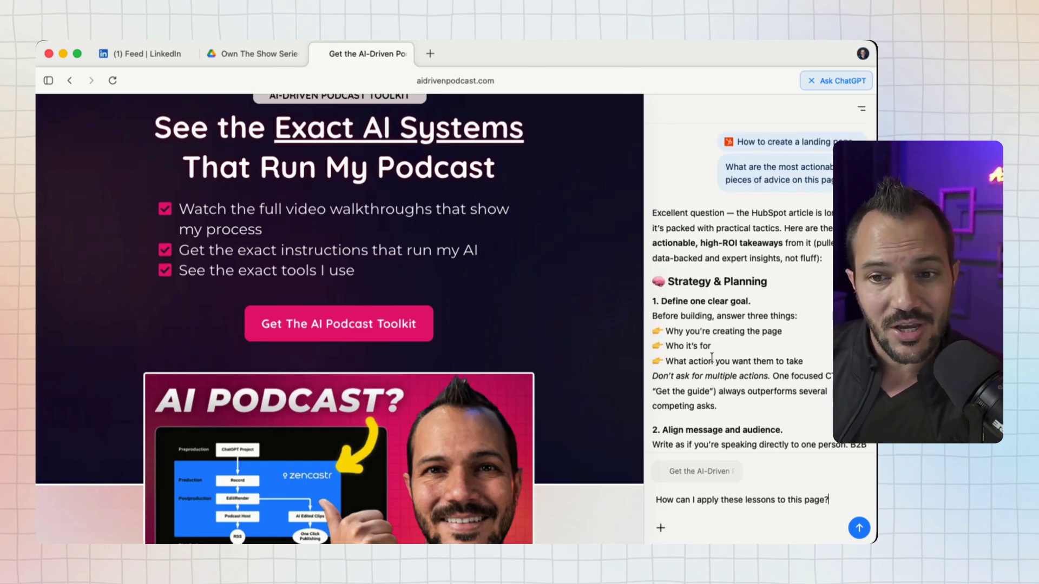
scroll(712, 357, "down", 18)
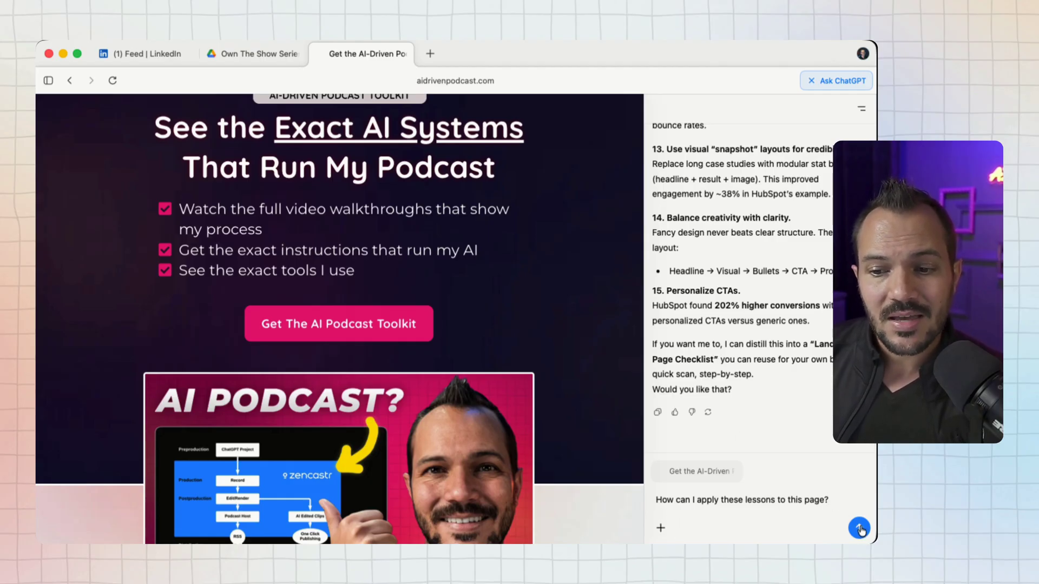
Send the follow-up and highlight the suggested micro-CTA line in ChatGPT's reply.
left_click(859, 528)
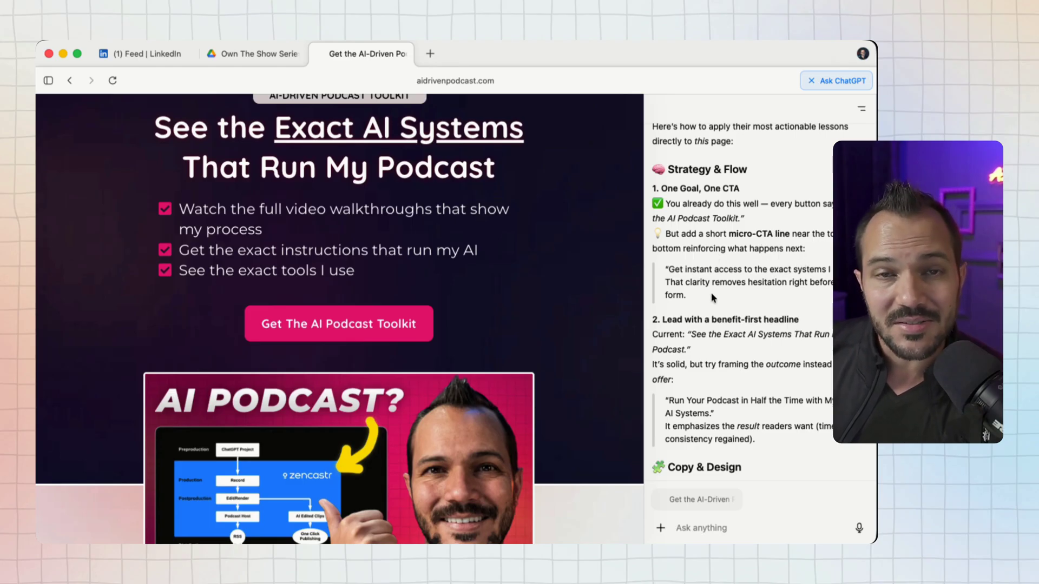
left_click_drag(697, 300, 668, 273)
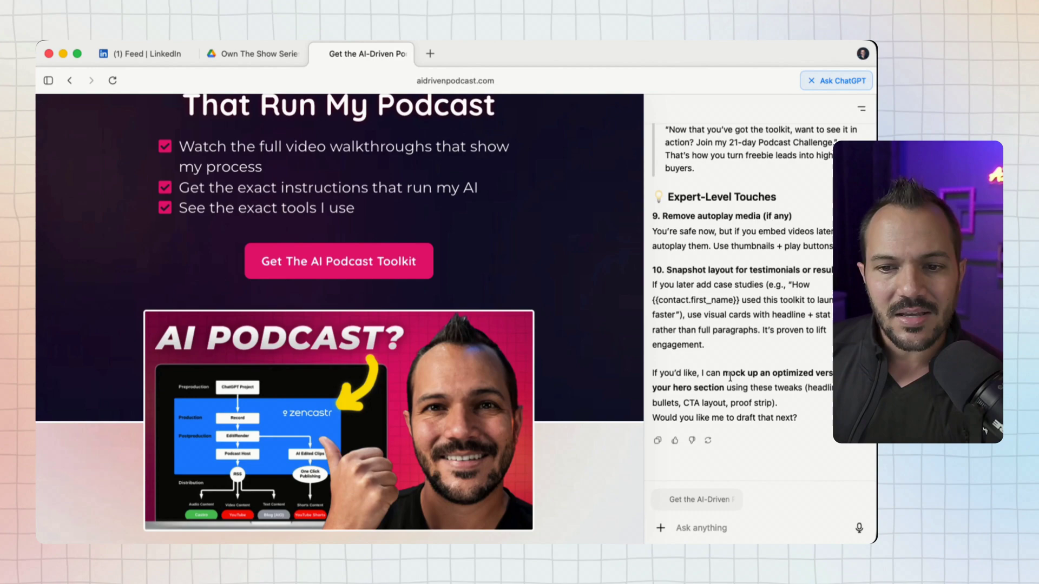
scroll(342, 268, "up", 3)
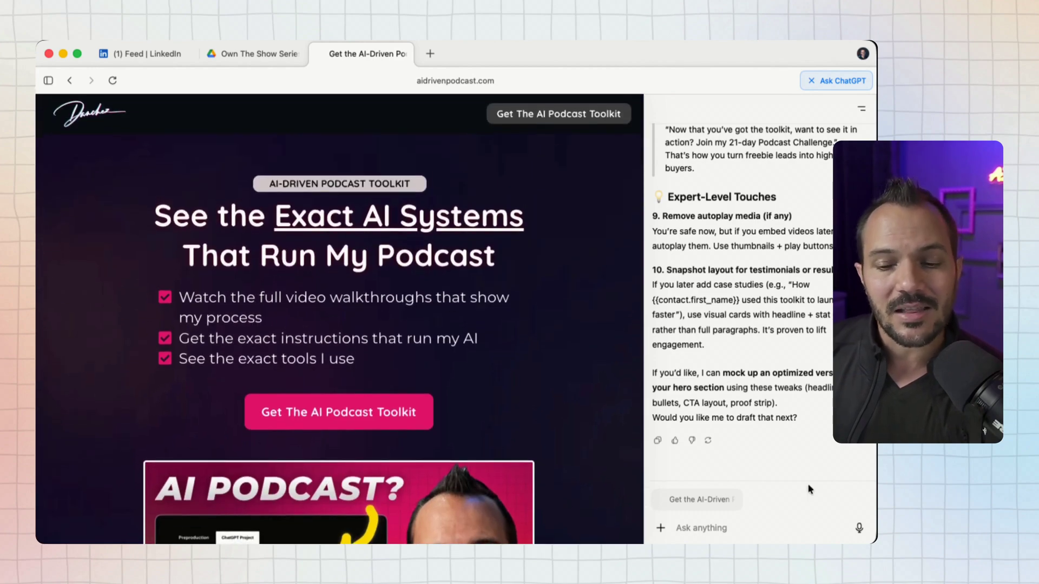
scroll(720, 304, "up", 15)
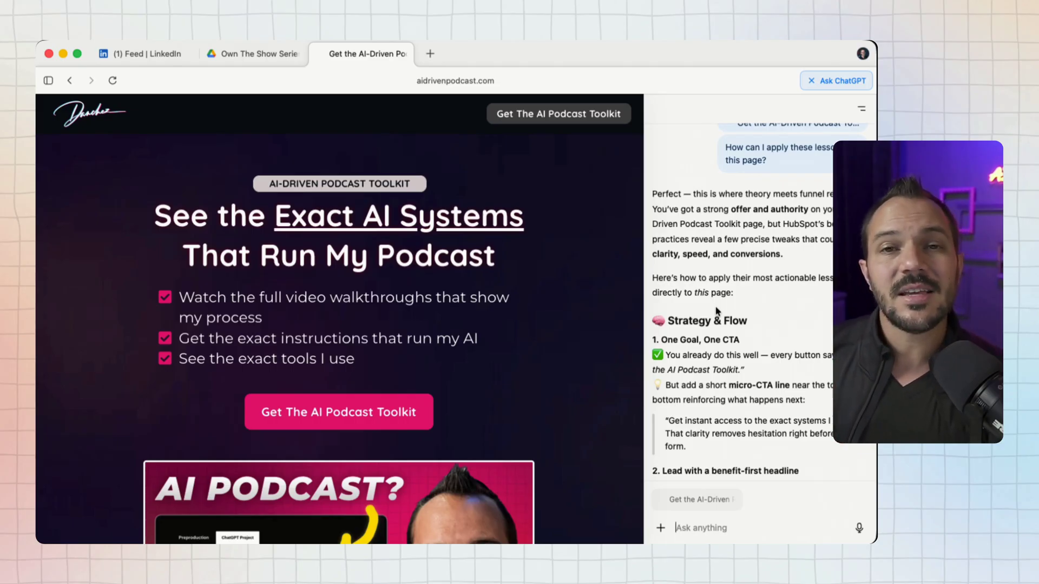
scroll(718, 311, "up", 15)
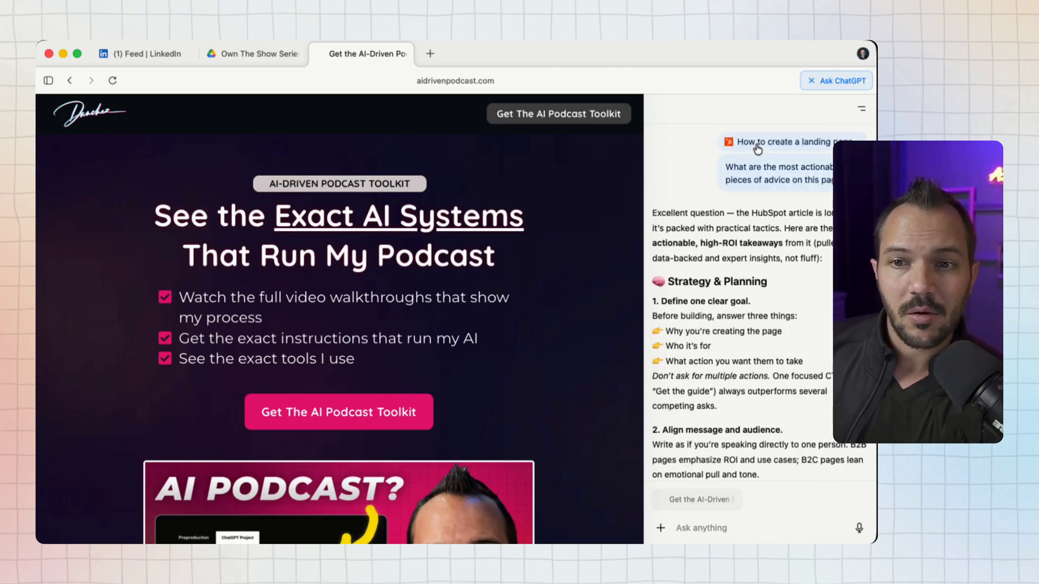